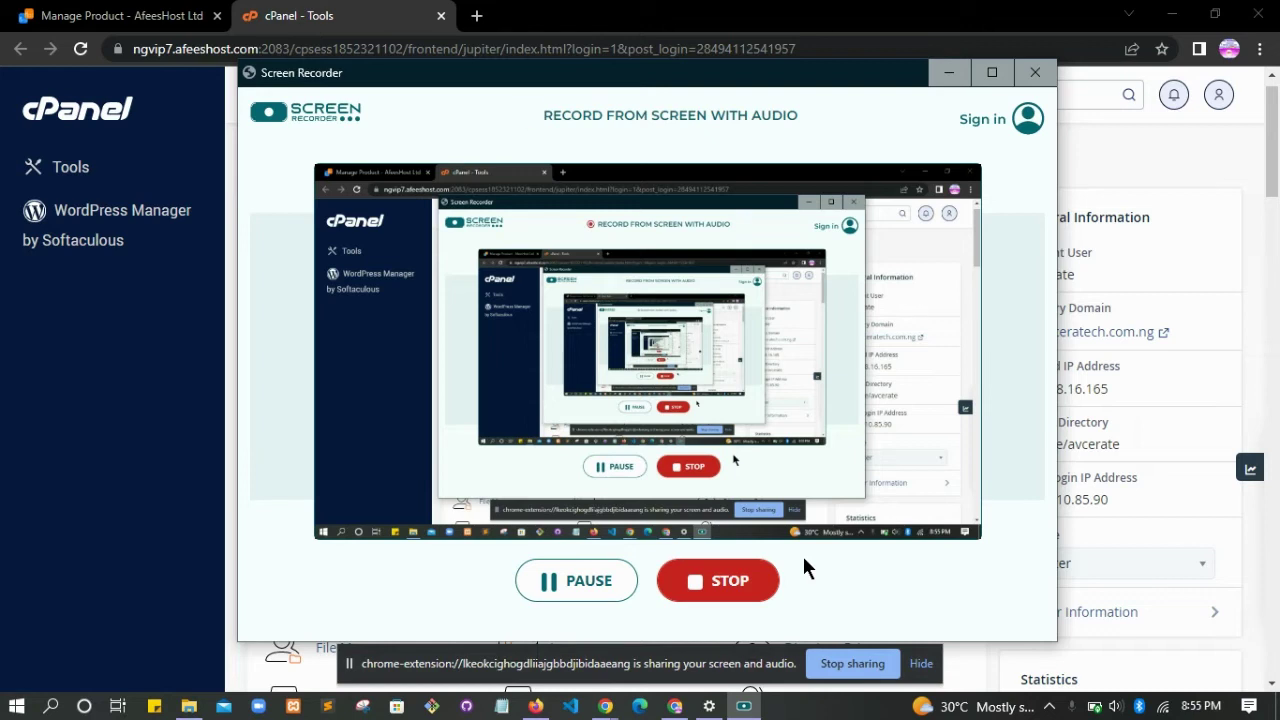
- Bring the cPanel Tools page forward and scroll down to its Files section
click(110, 474)
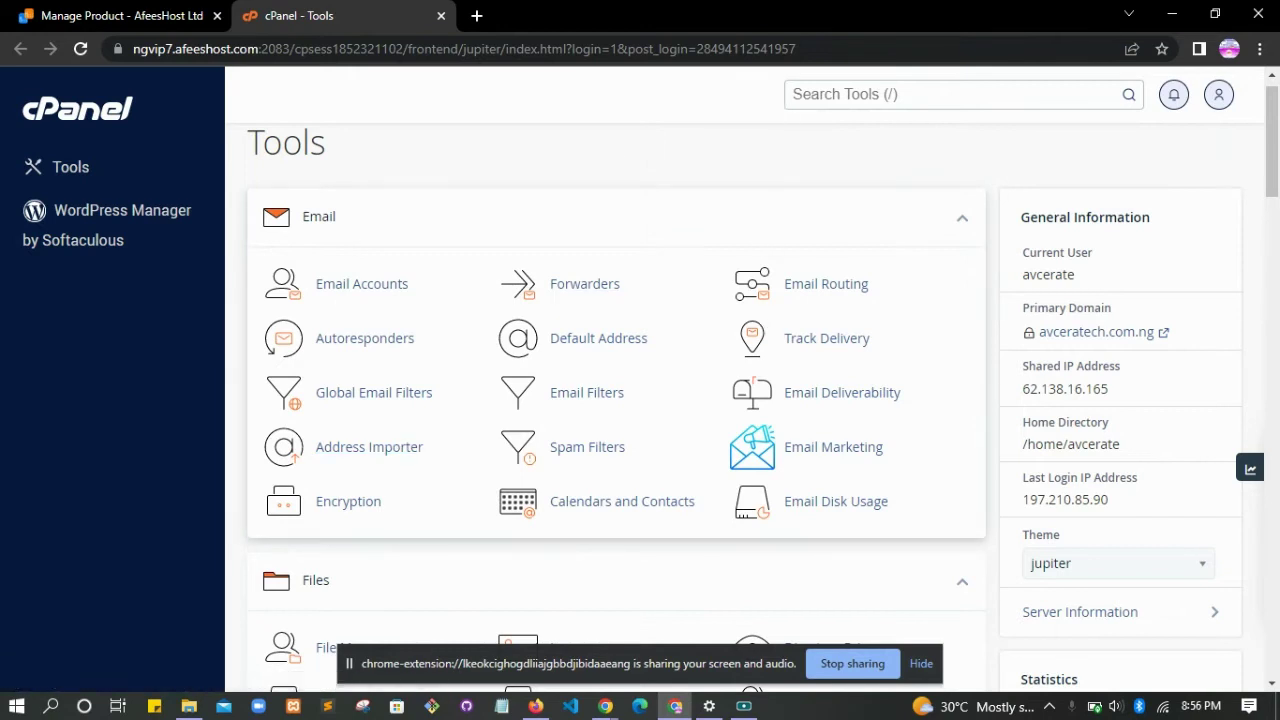
scroll(370, 441, down, 2)
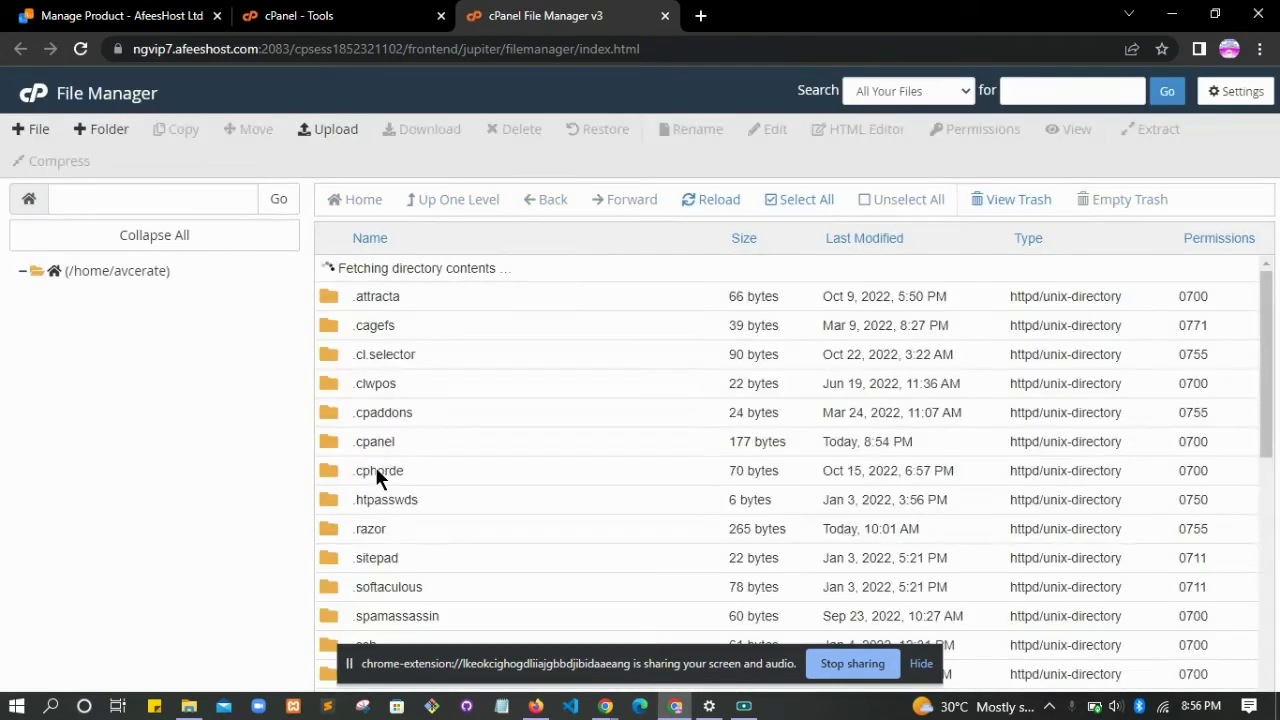
- In File Manager, browse into the public_html/bet folder
drag(1266, 320, 1266, 464)
double_click(335, 517)
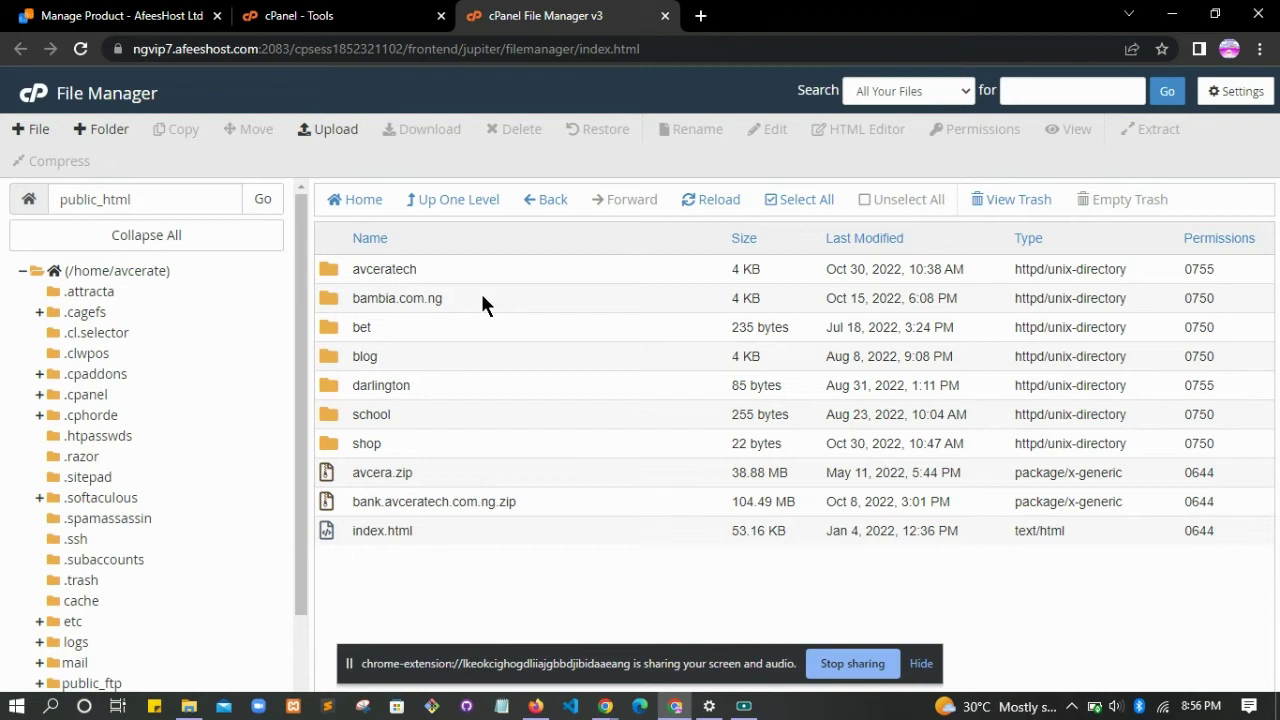
double_click(329, 328)
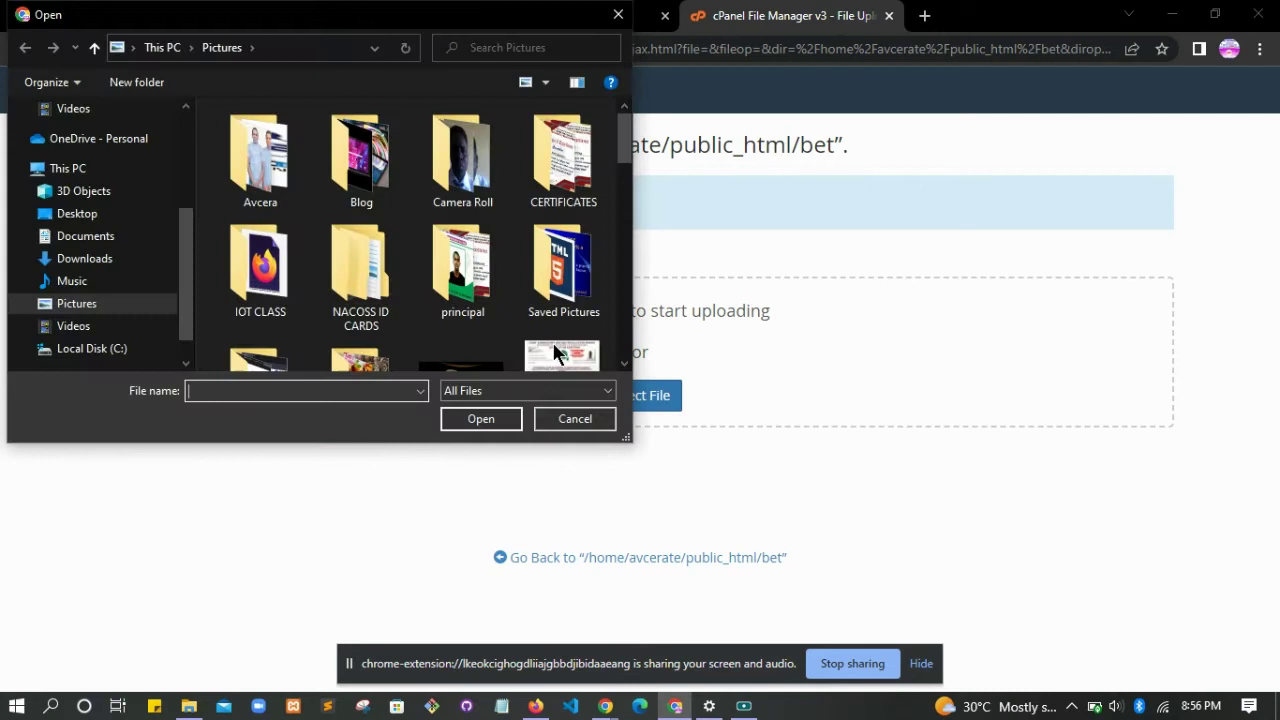
click(130, 238)
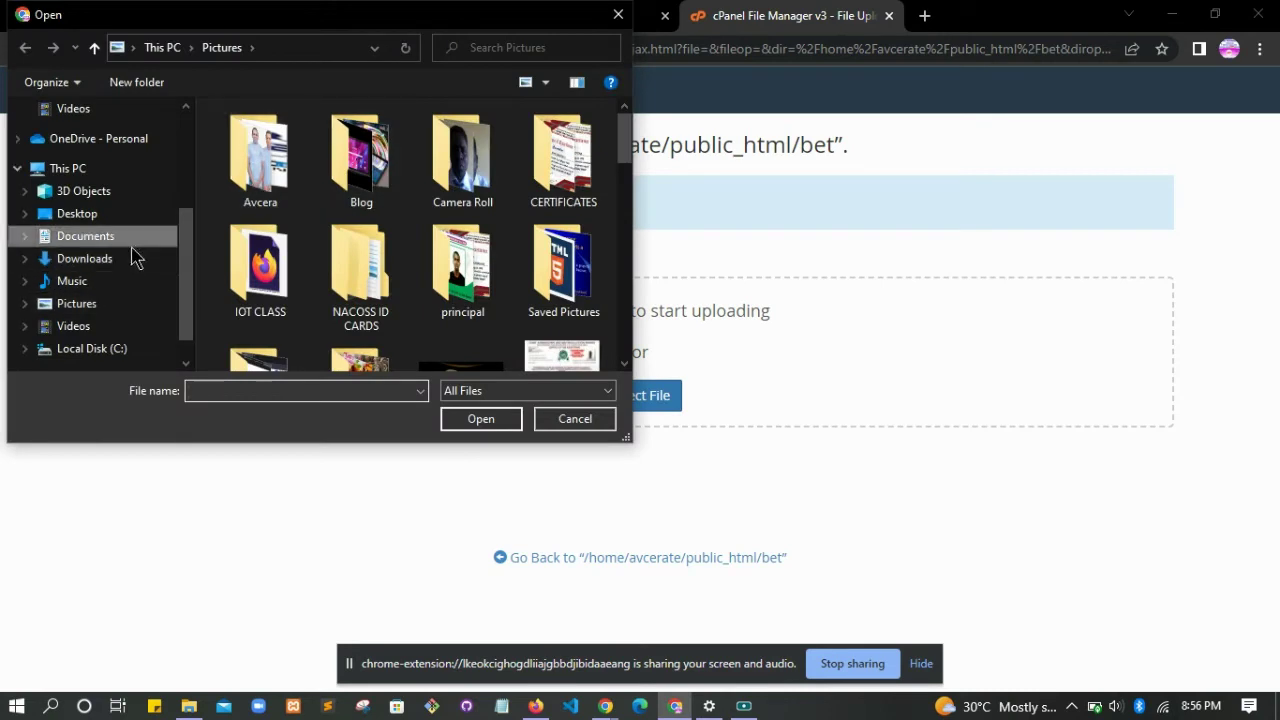
click(125, 262)
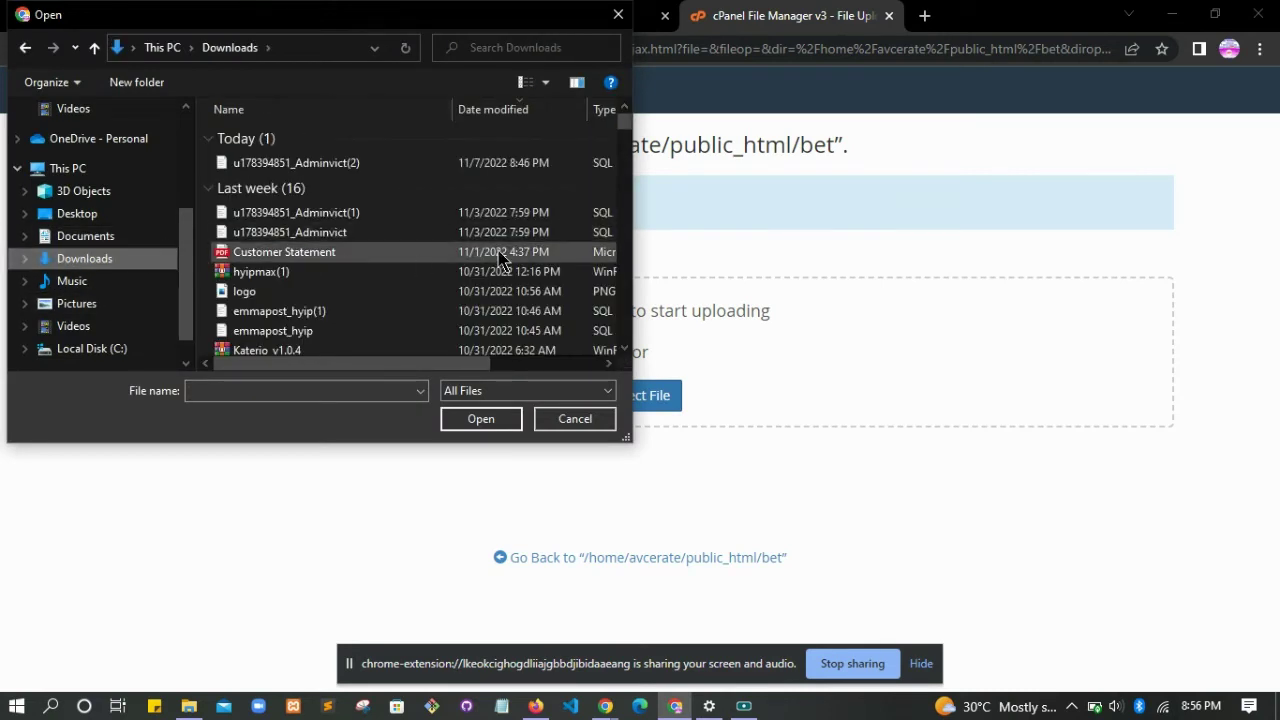
click(420, 274)
click(340, 350)
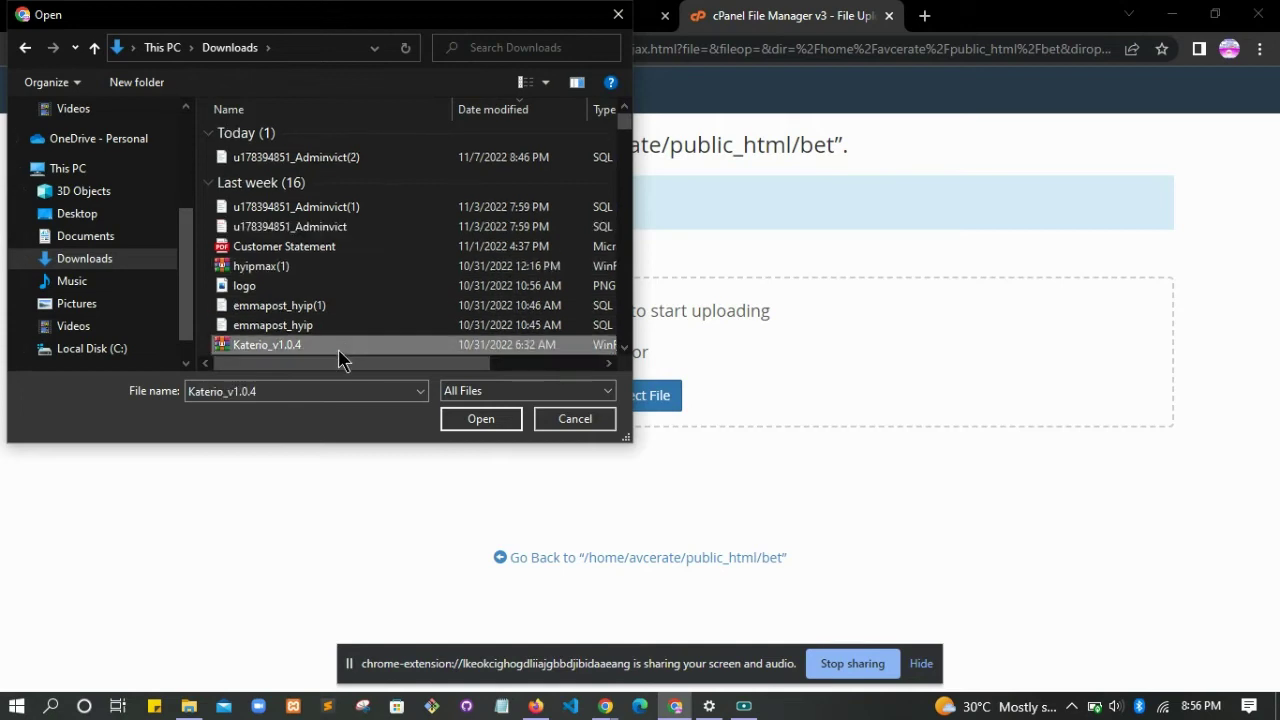
click(462, 419)
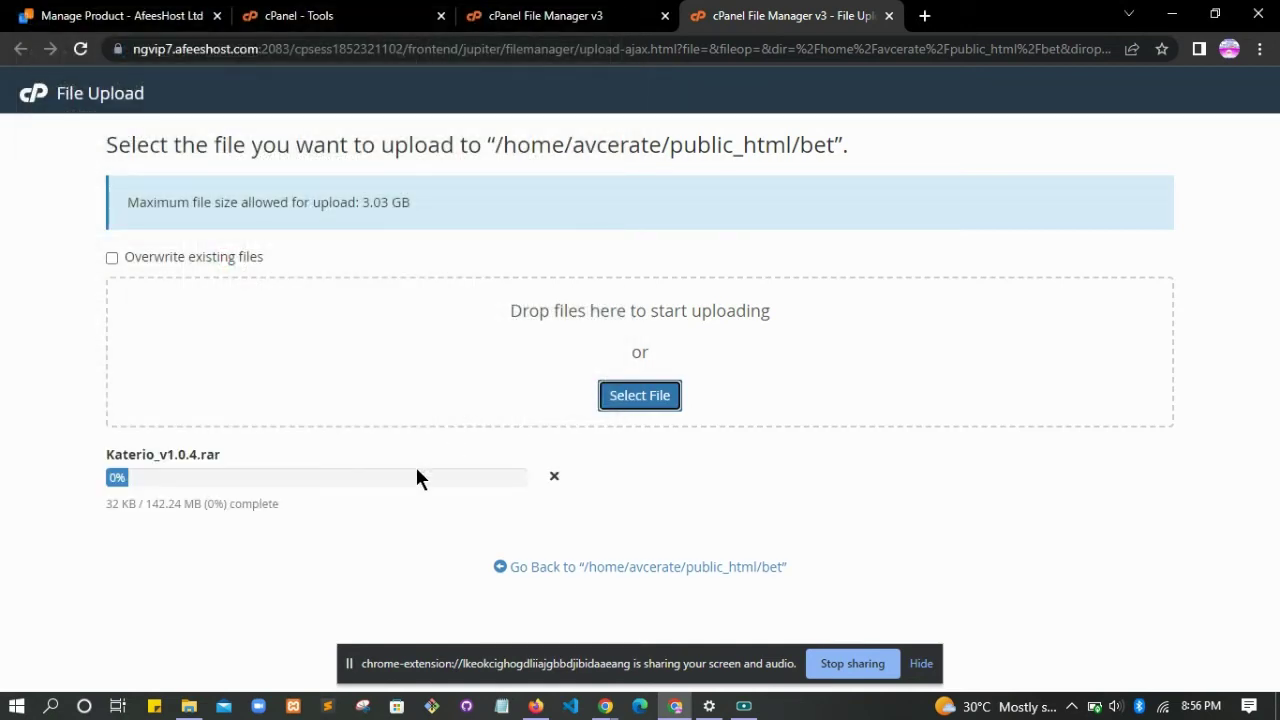
click(554, 477)
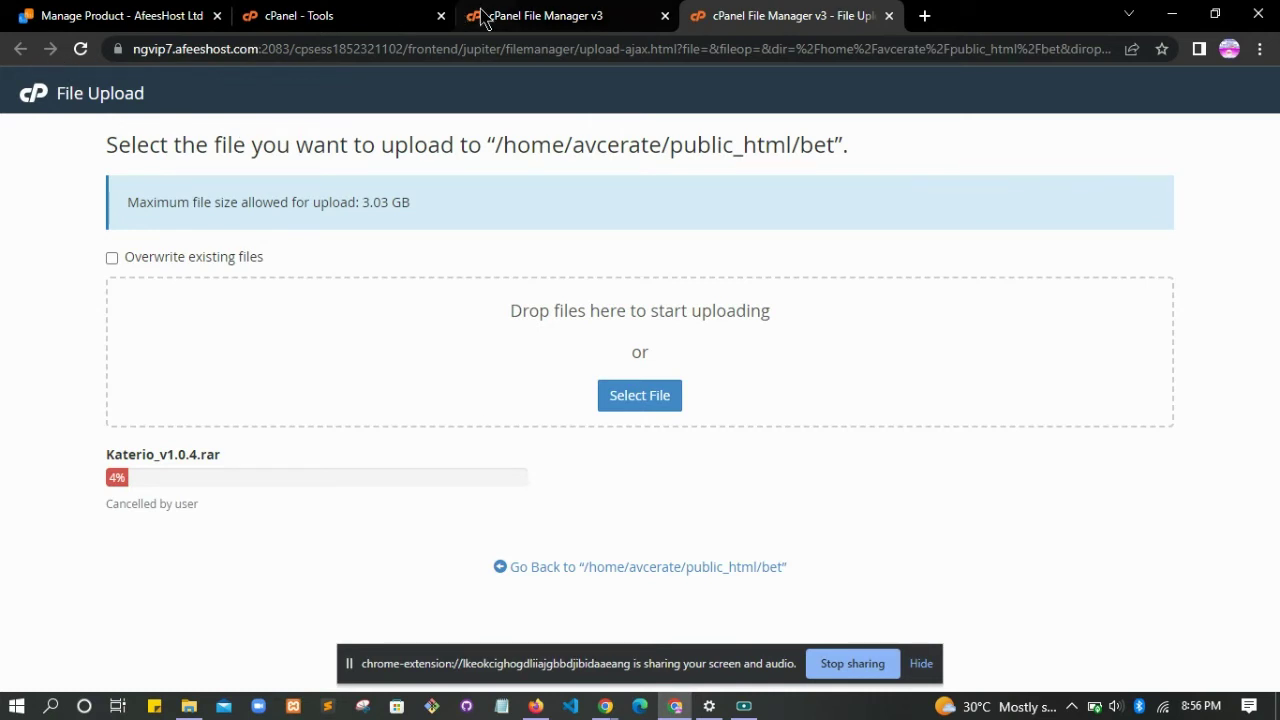
click(890, 16)
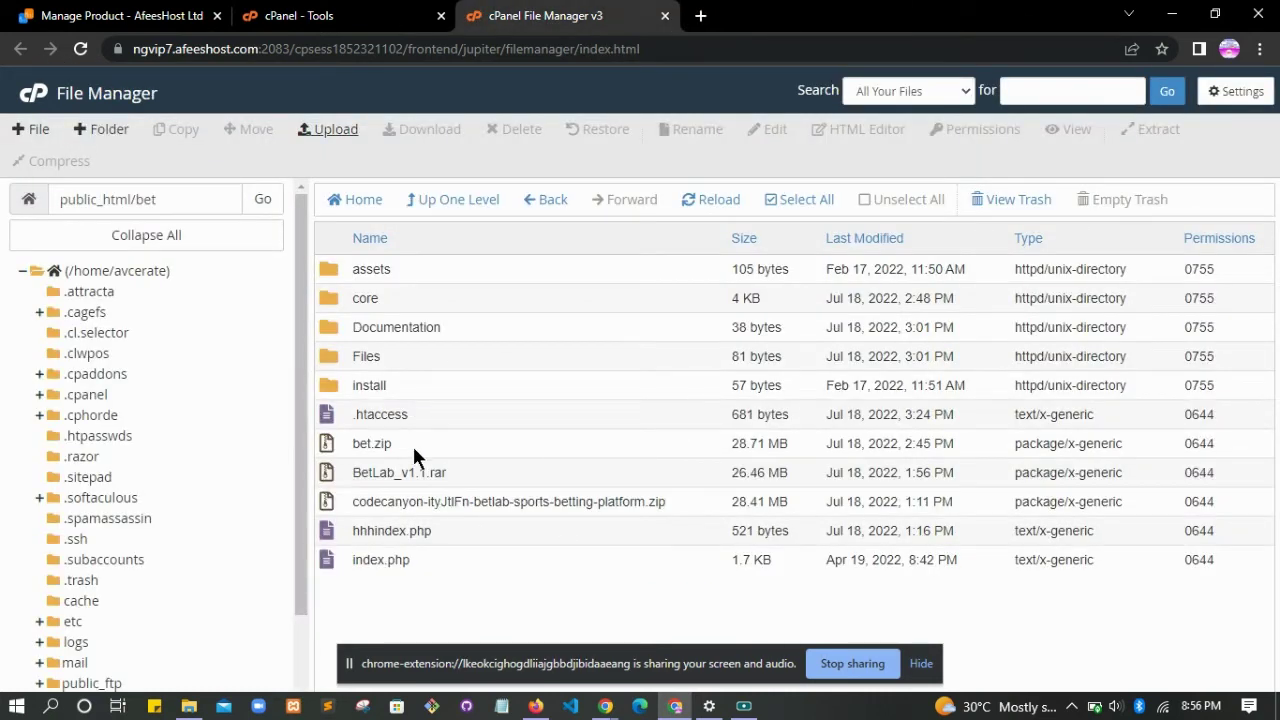
click(330, 441)
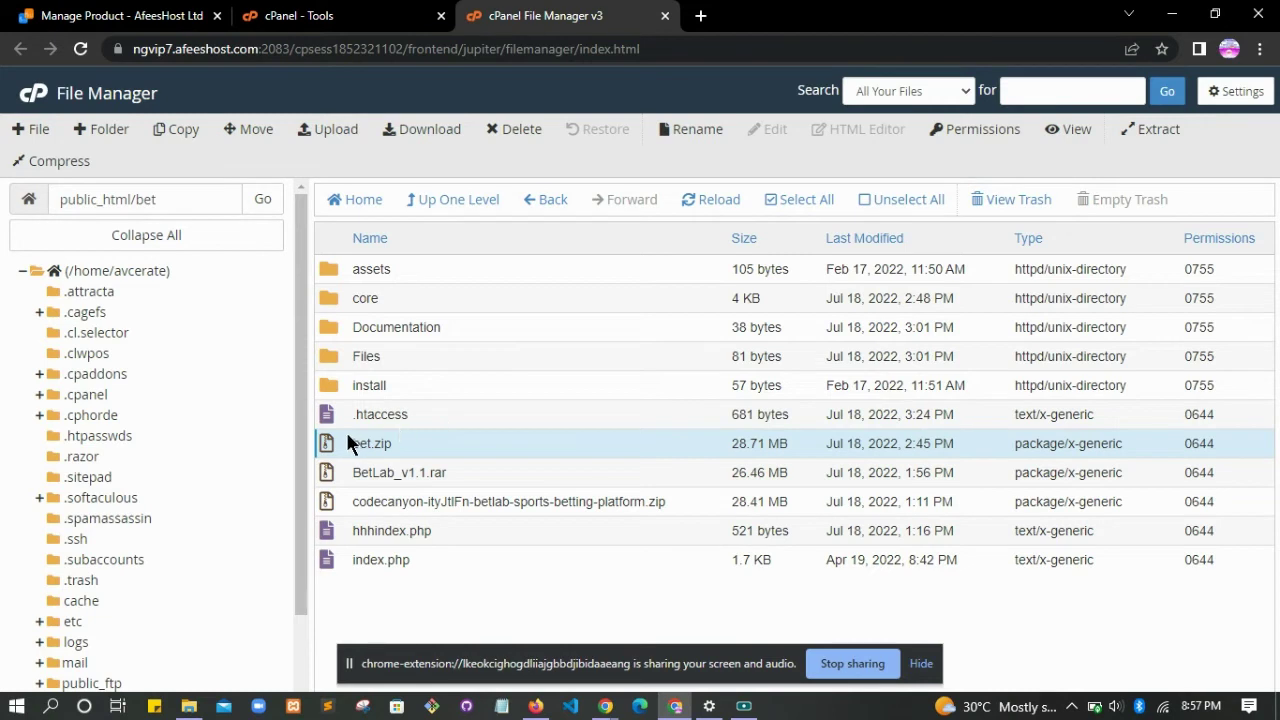
click(1156, 134)
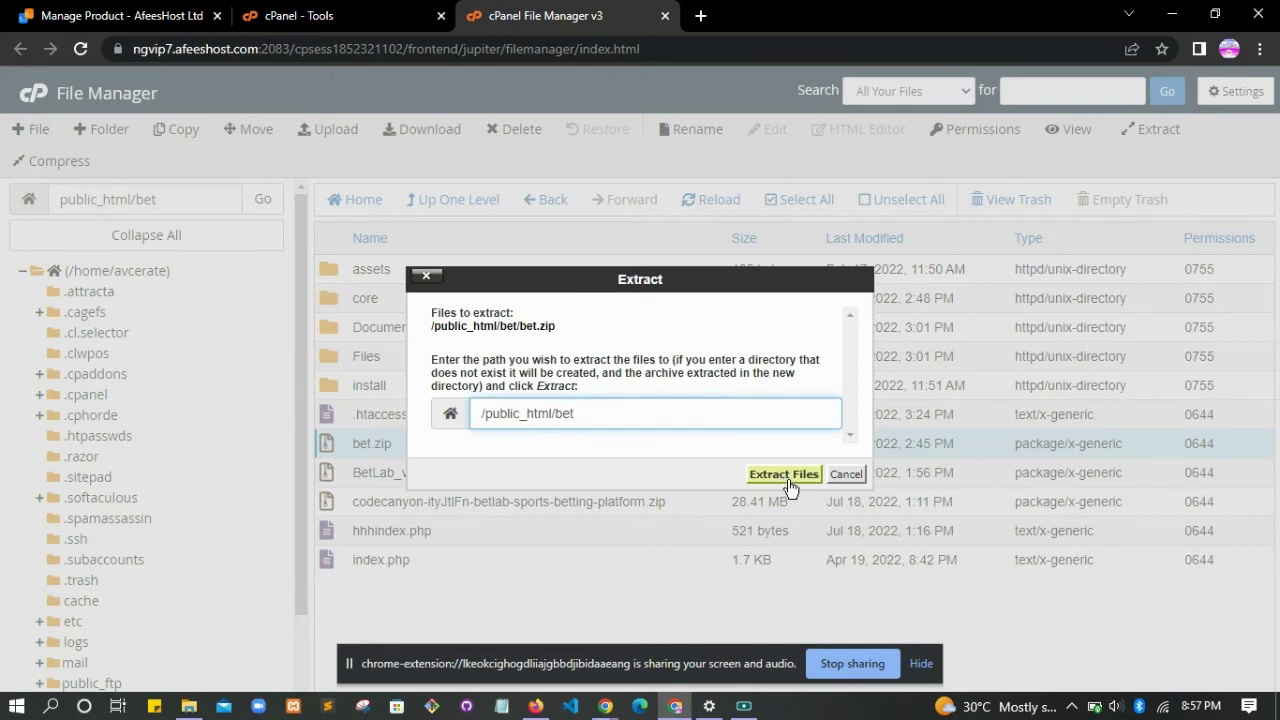
click(839, 482)
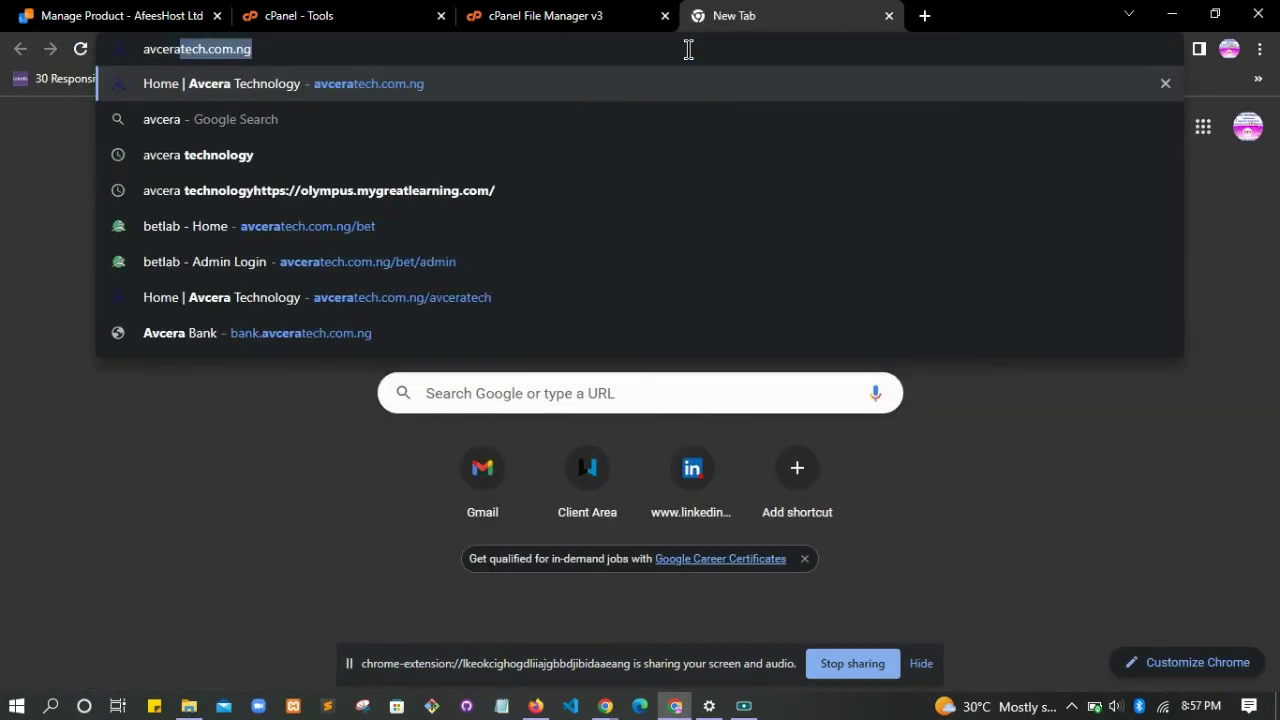
- Load the installer at avceratech.com.ng/bet/install
key(Right)
text(/)
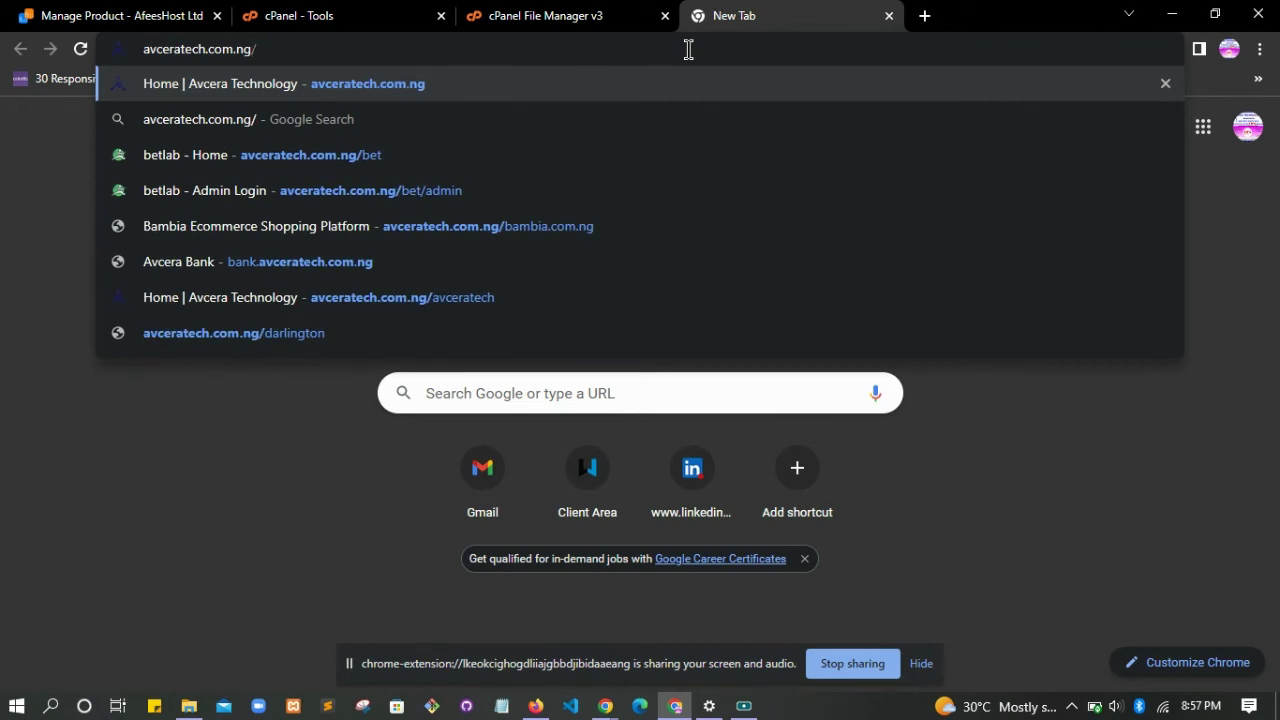
text(bet/instal)
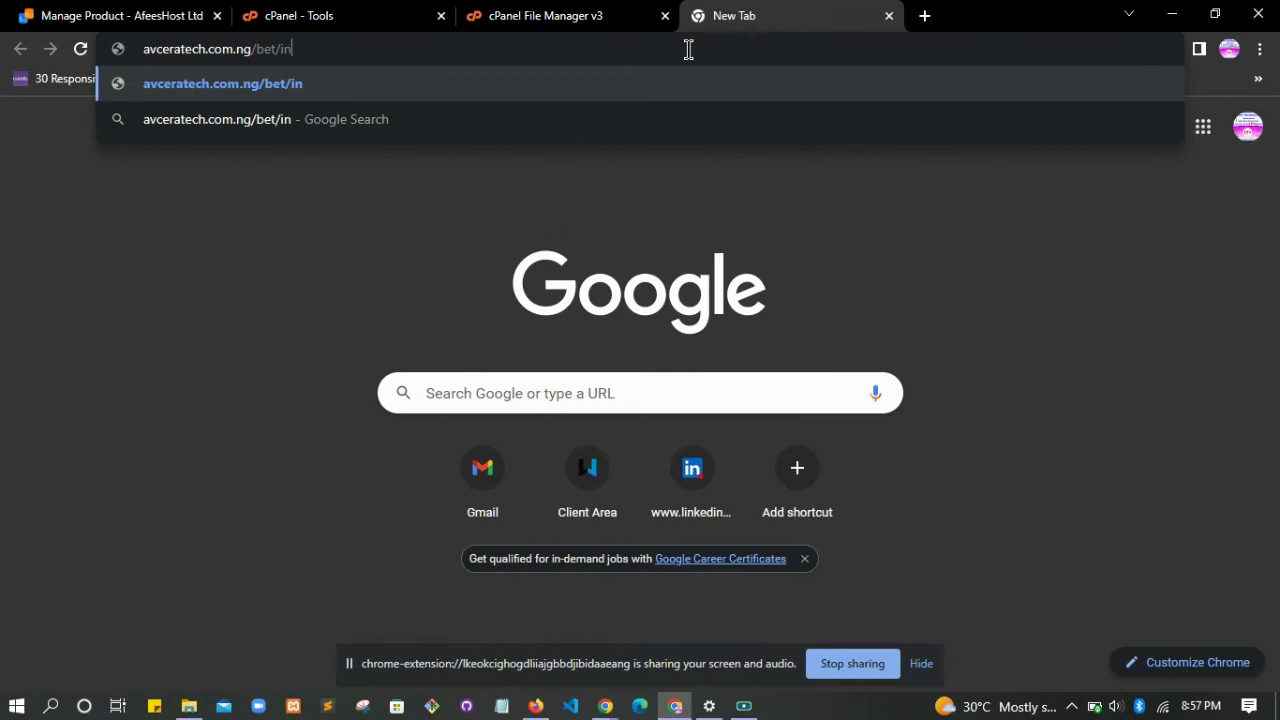
text(l)
key(Return)
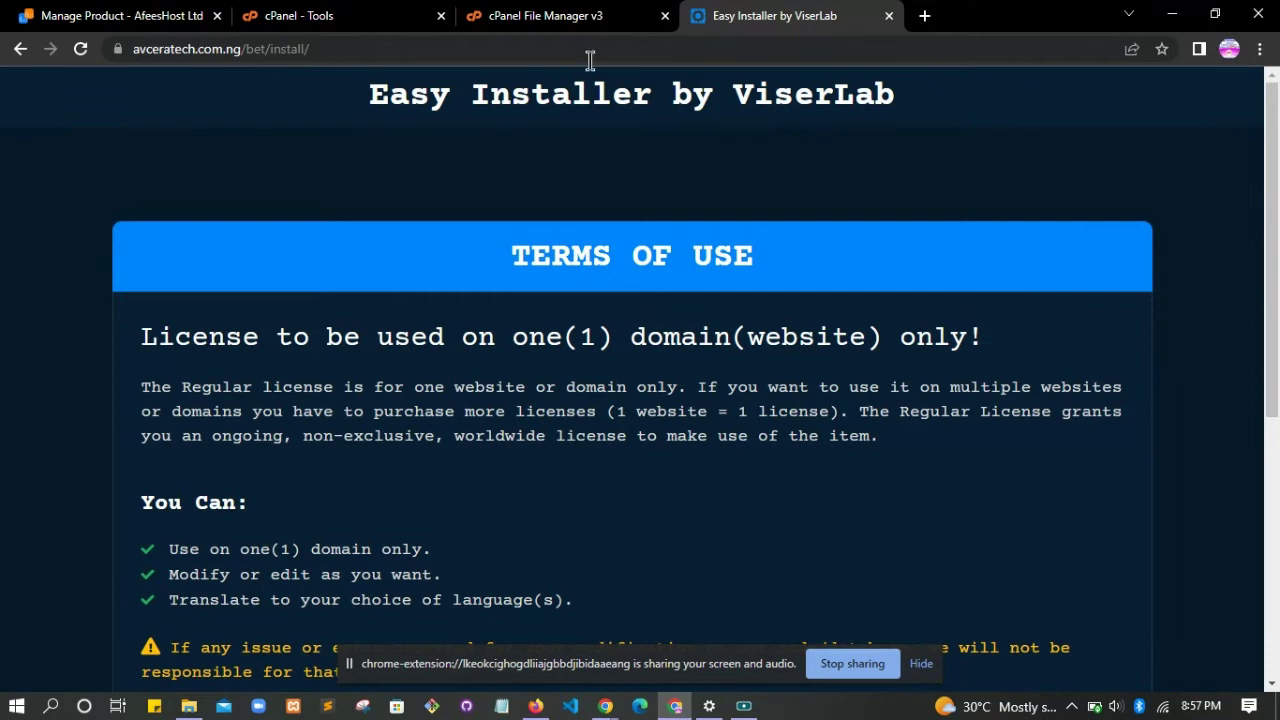
- Accept the license terms and pass the Server Requirements check to reach File Permissions
scroll(1273, 398, down, 5)
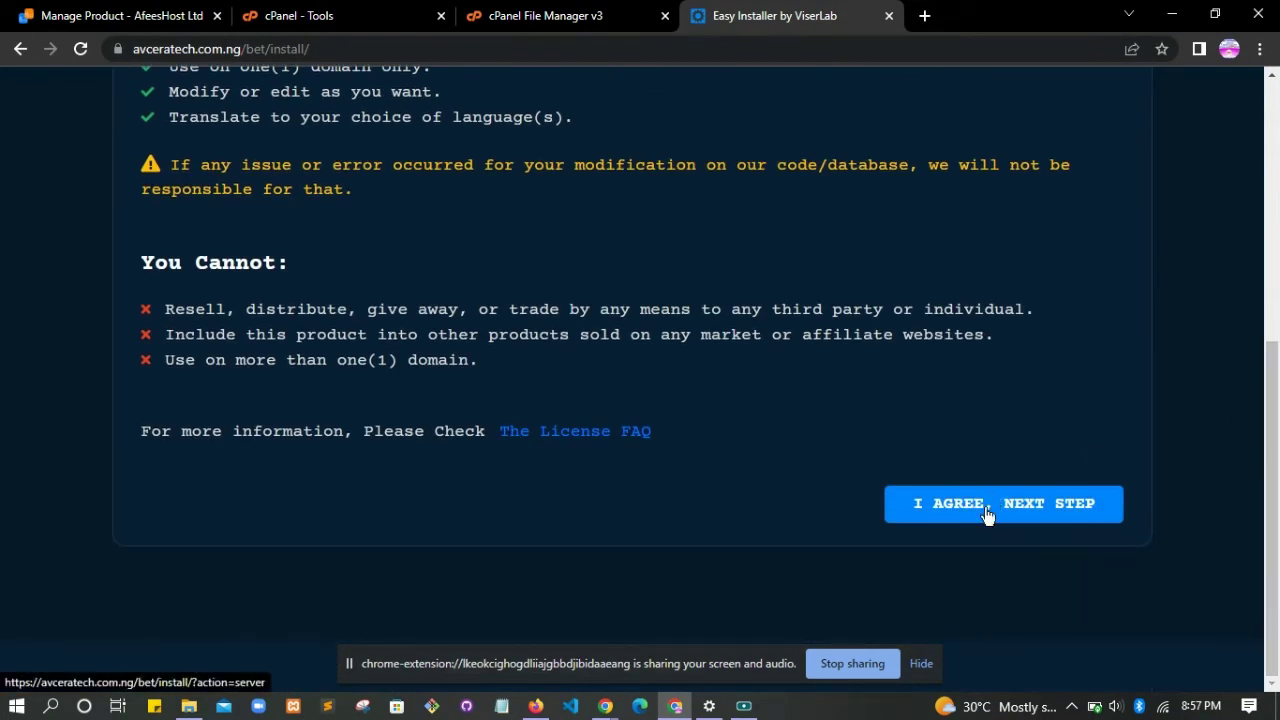
click(987, 505)
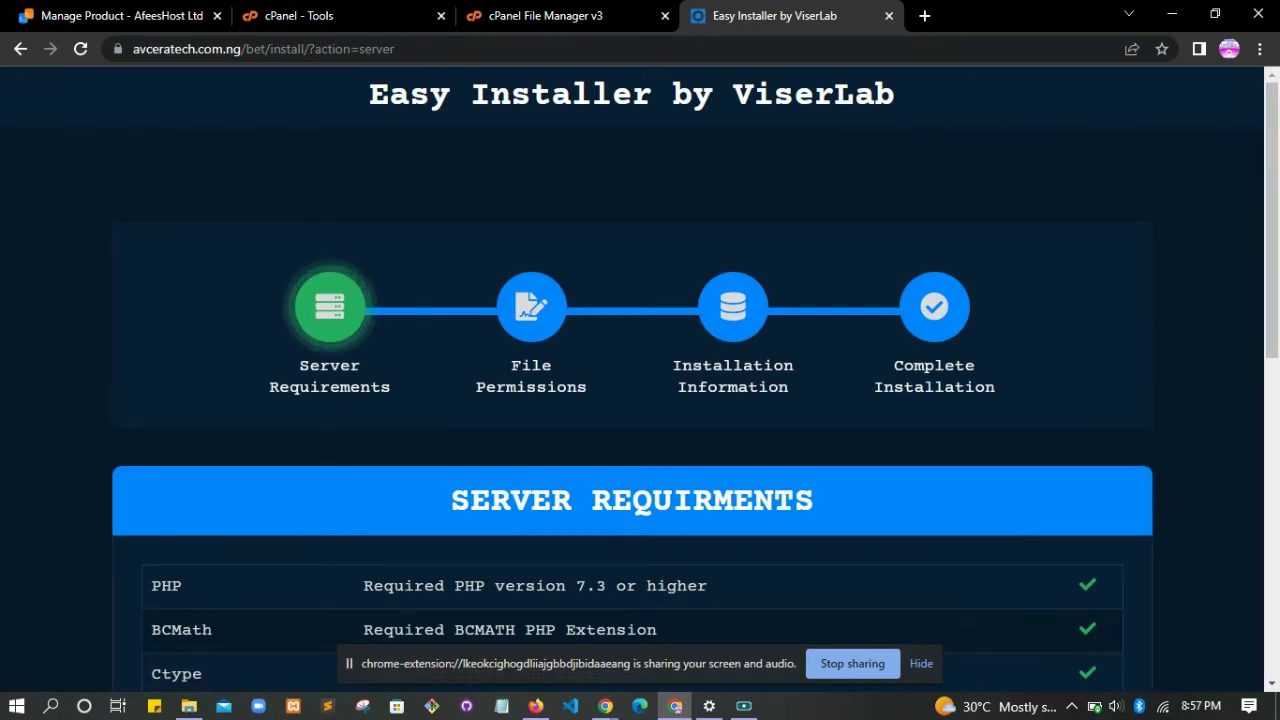
scroll(1273, 413, down, 6)
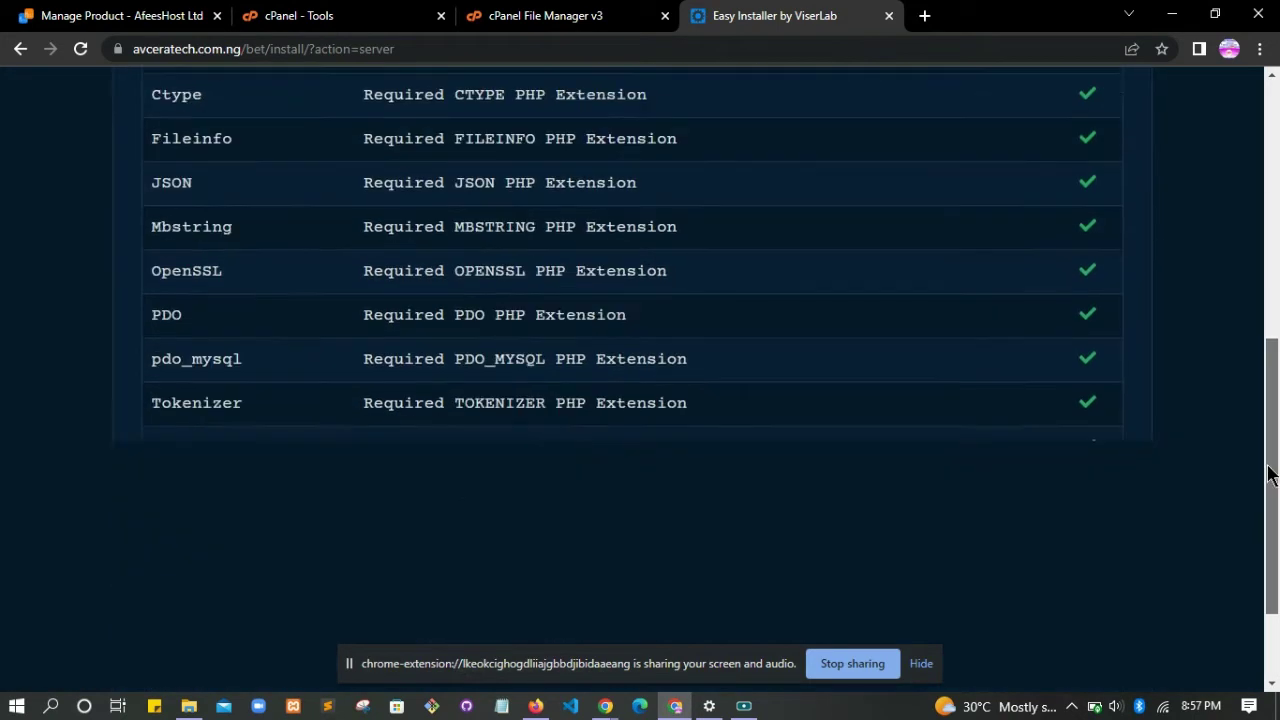
scroll(1273, 413, up, 2)
drag(1273, 413, 1232, 488)
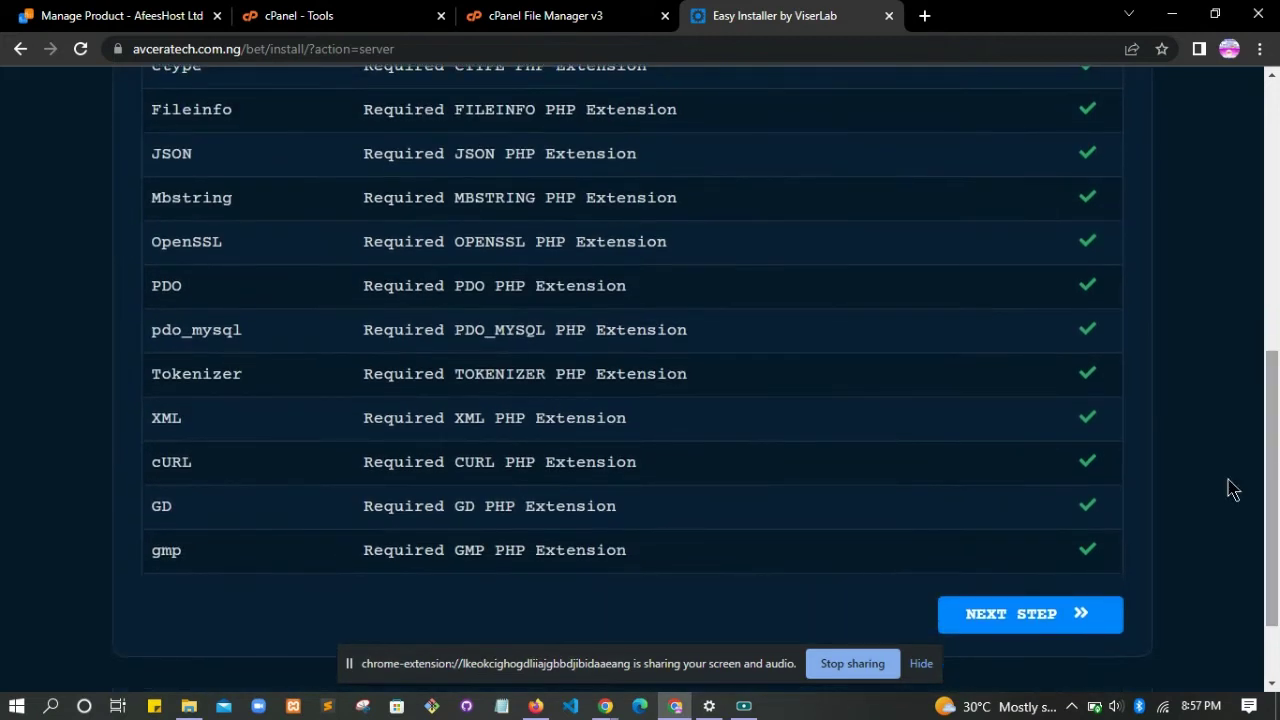
click(1038, 620)
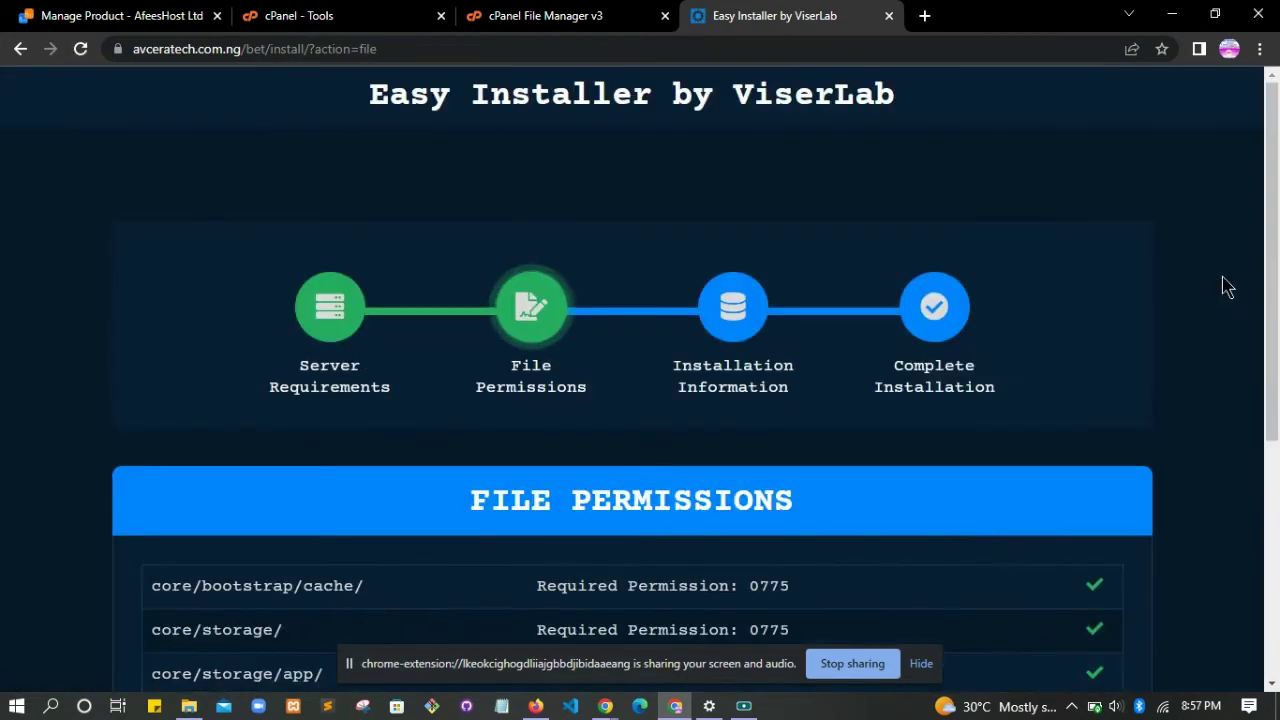
- Review the passing 0775 folder checks plus database.sql and .htaccess on File Permissions
scroll(1272, 290, down, 2)
scroll(640, 378, down, 2)
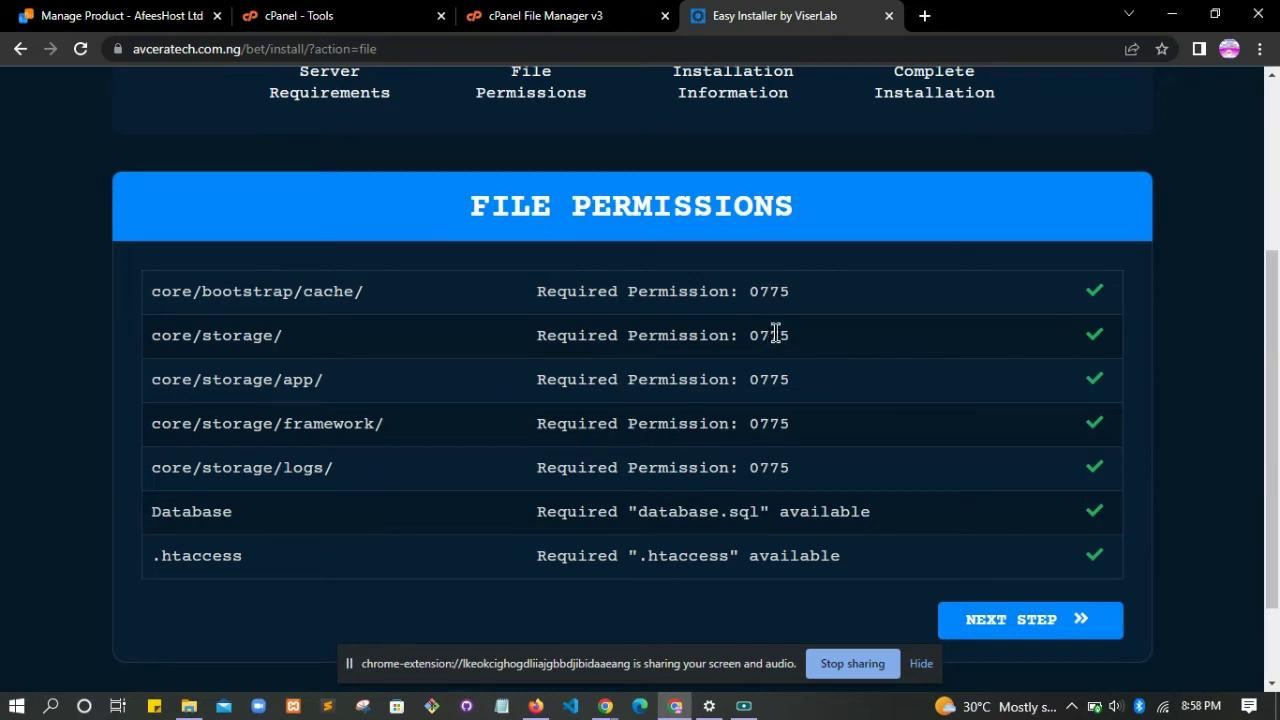
- Leave the core folder at 0755 by cancelling a Group Write change, then advance to Installation Information
click(598, 18)
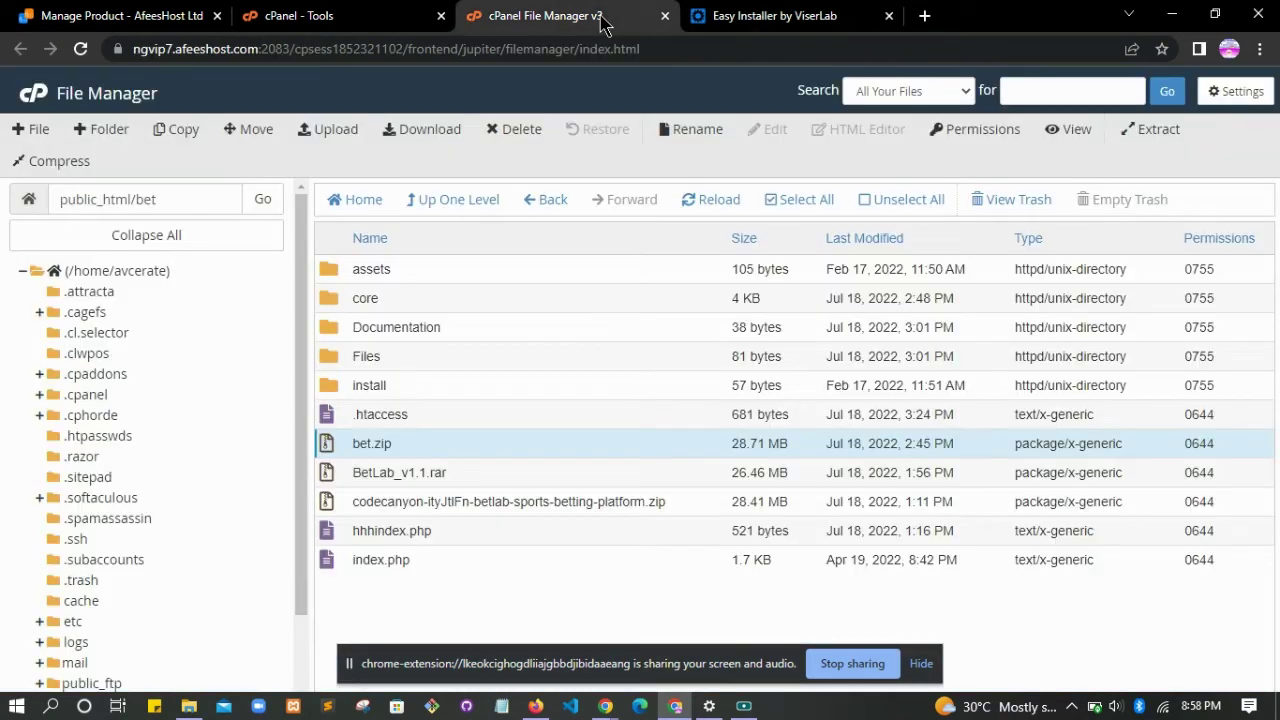
click(334, 294)
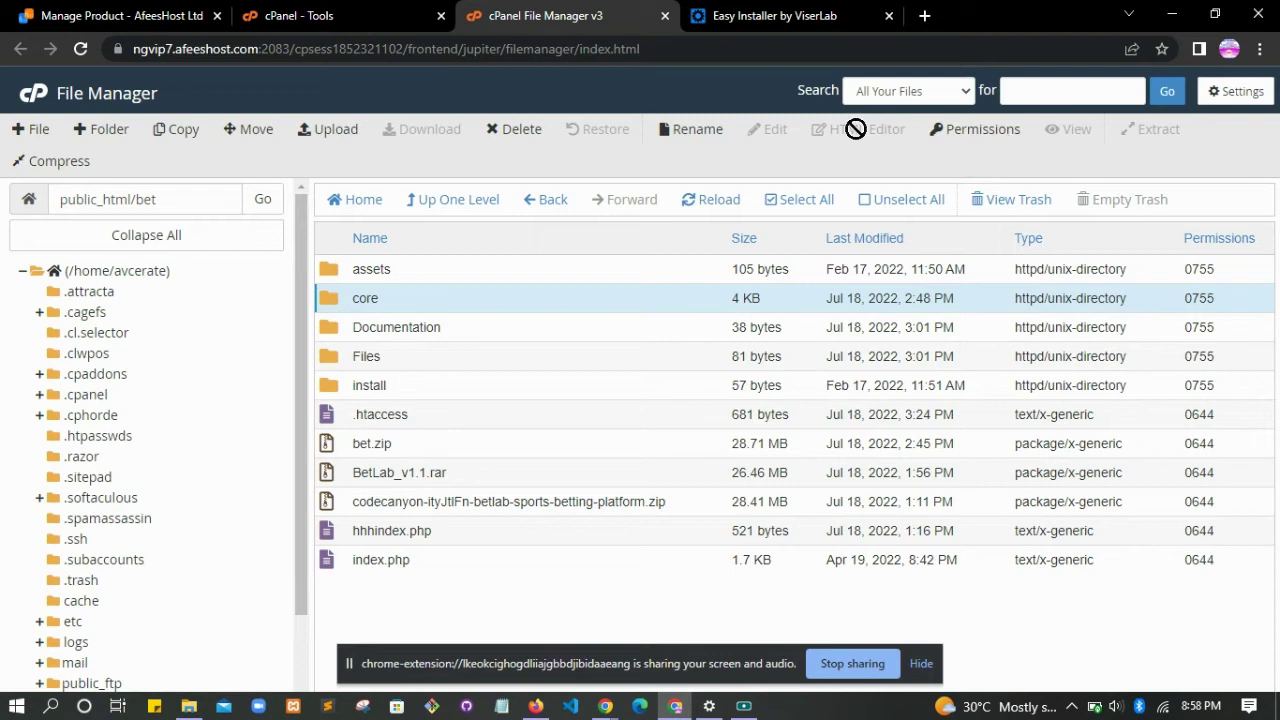
click(953, 130)
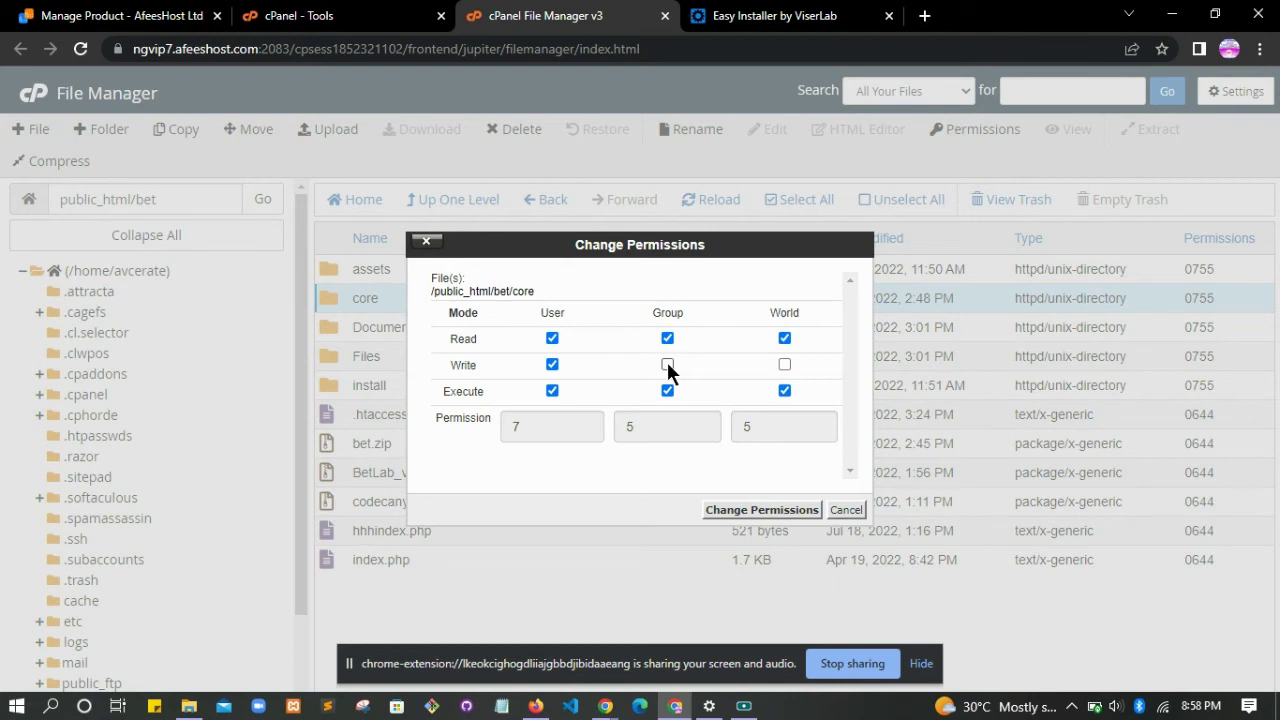
click(667, 364)
click(845, 514)
click(790, 15)
click(1020, 625)
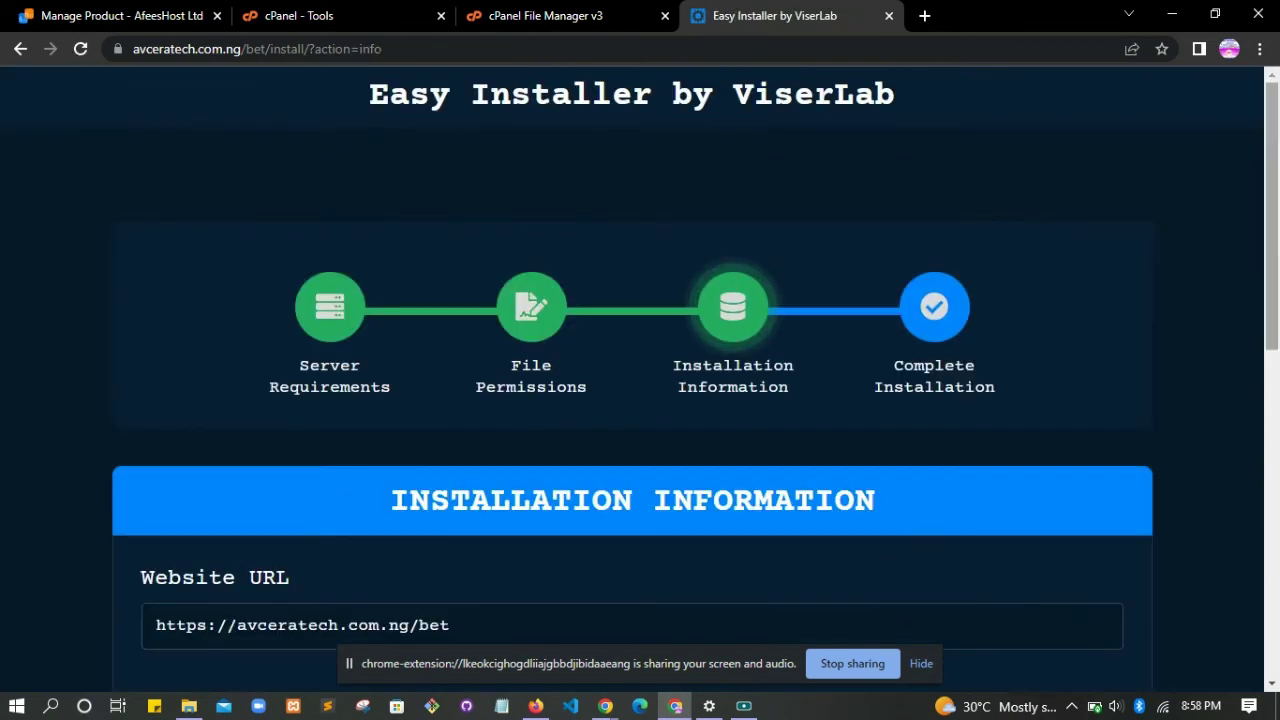
- Review the empty Purchase Verification, Database Details and Admin Credential fields
scroll(1273, 190, down, 5)
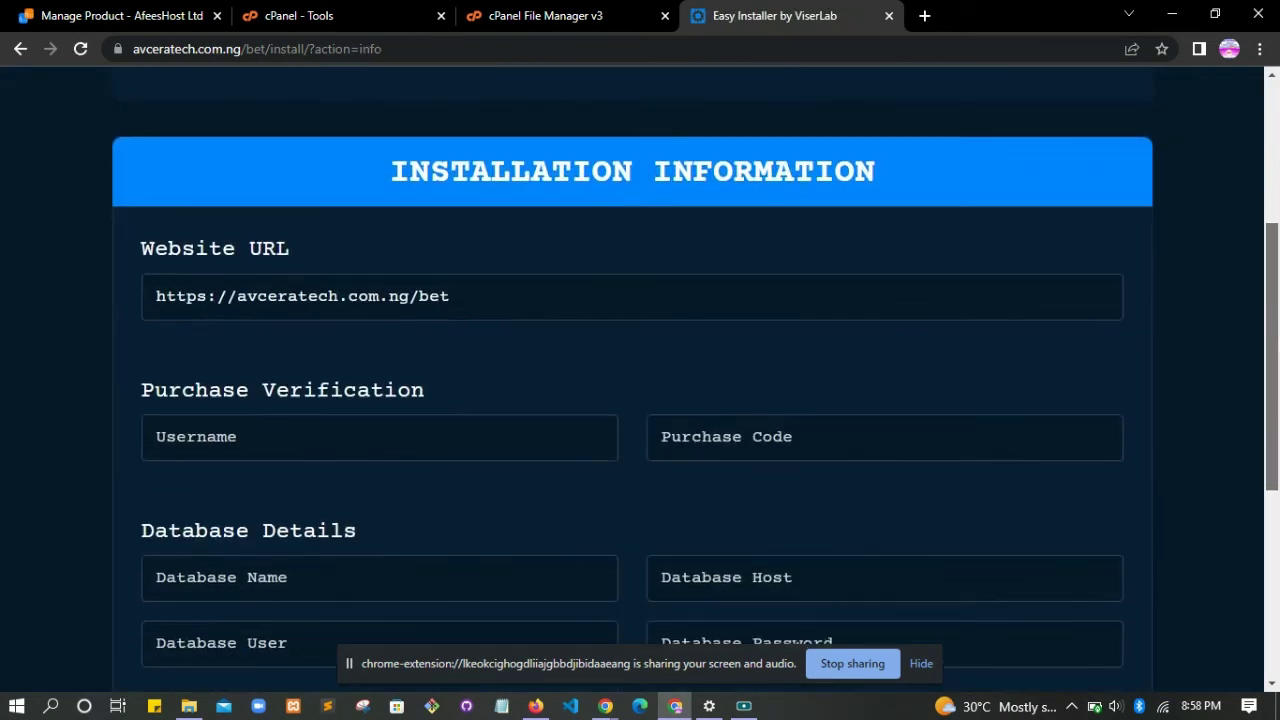
scroll(640, 380, down, 3)
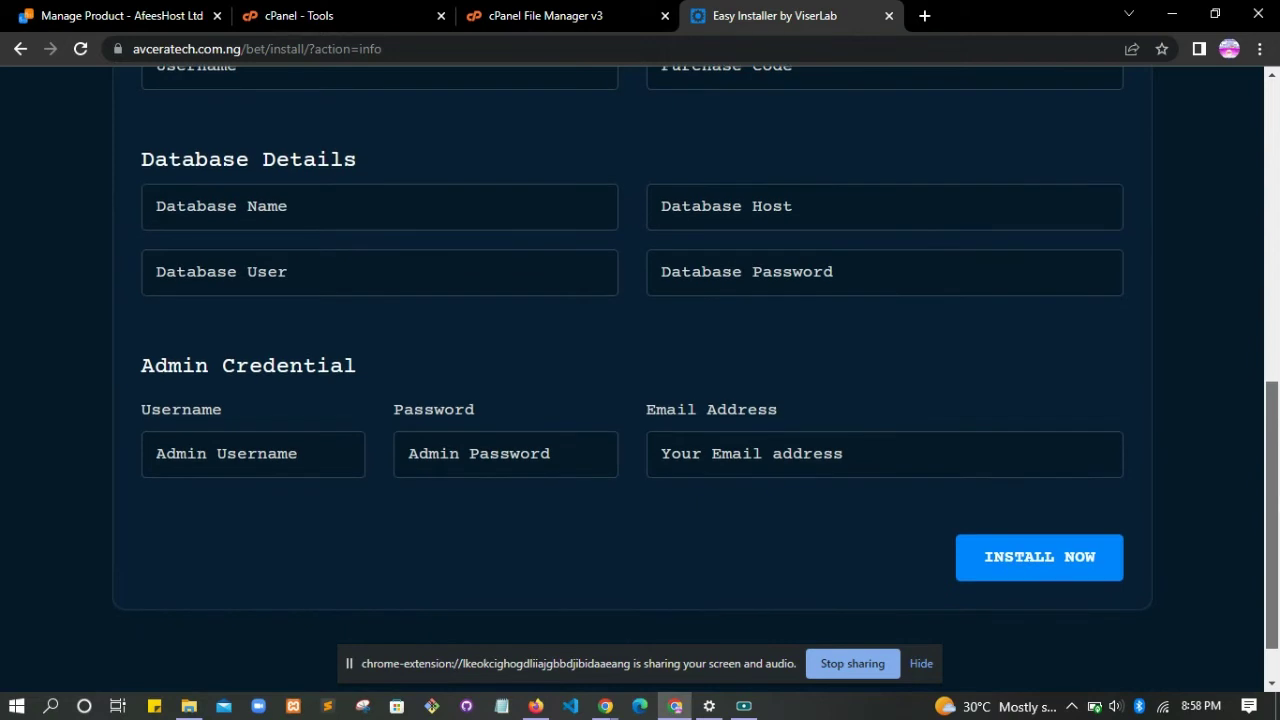
scroll(1273, 343, up, 4)
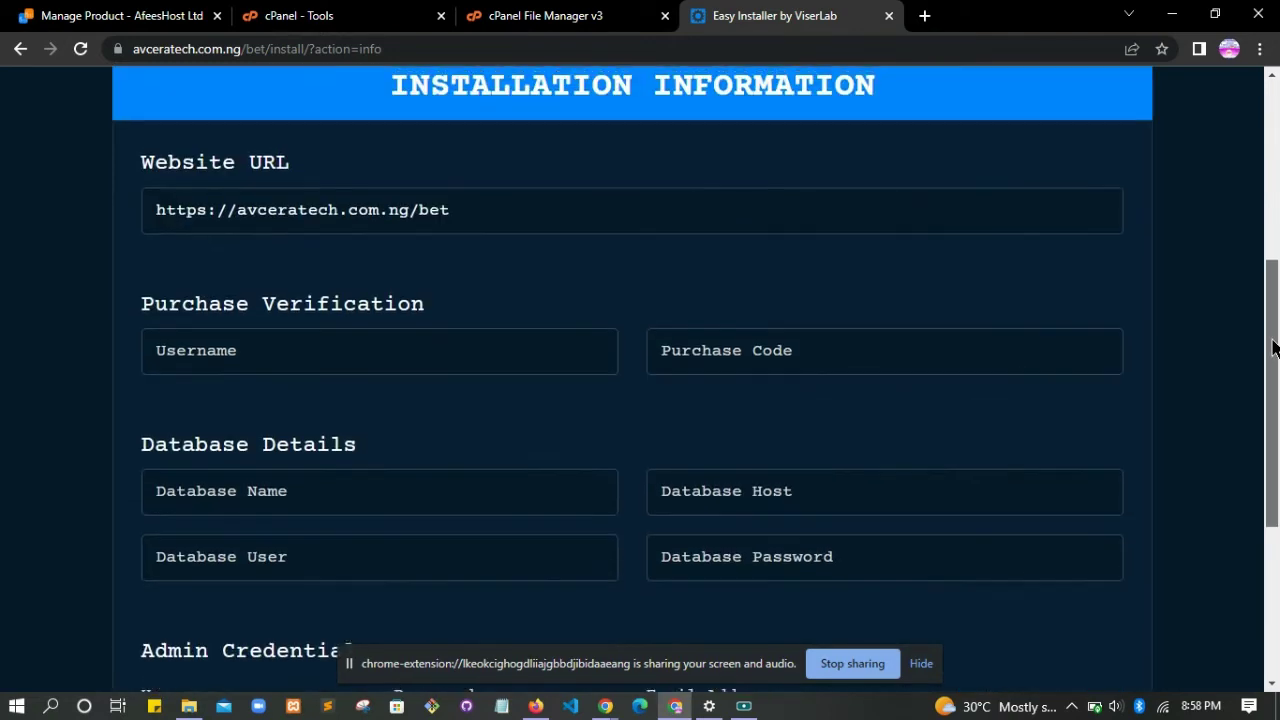
- Create the MySQL database testbet, giving avcerate_testbet, on the MySQL Databases page
click(571, 15)
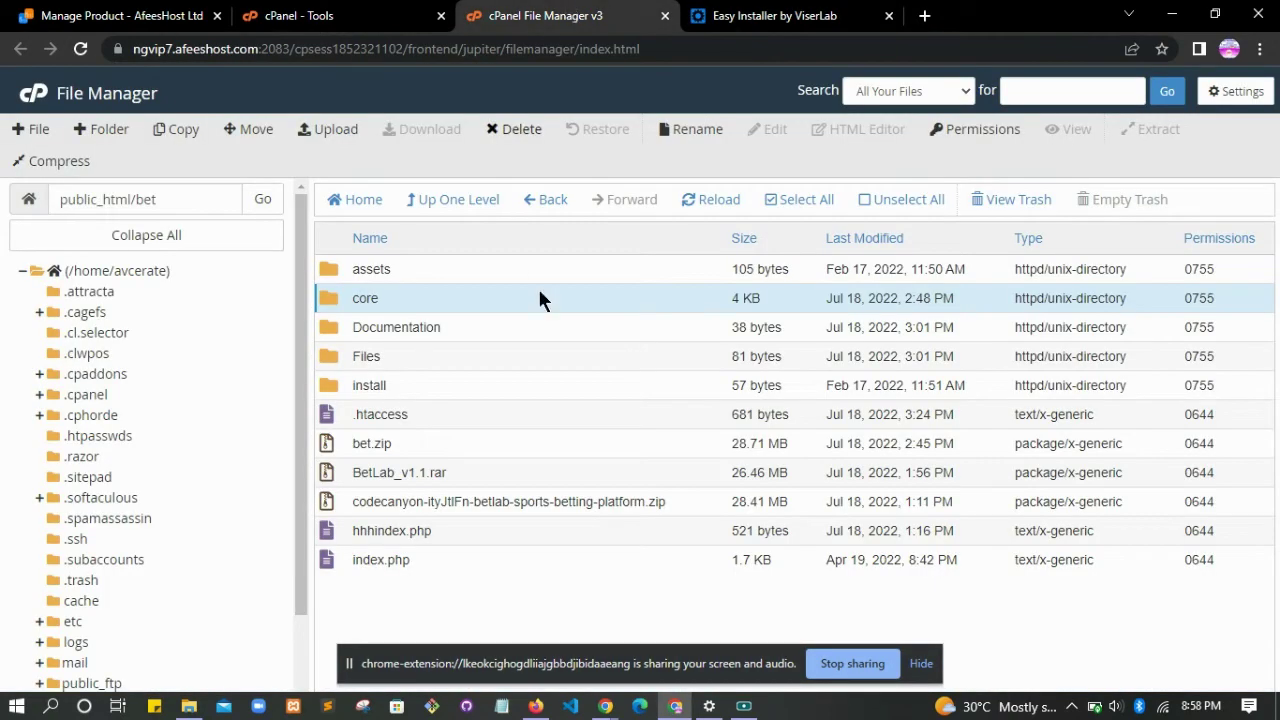
click(300, 15)
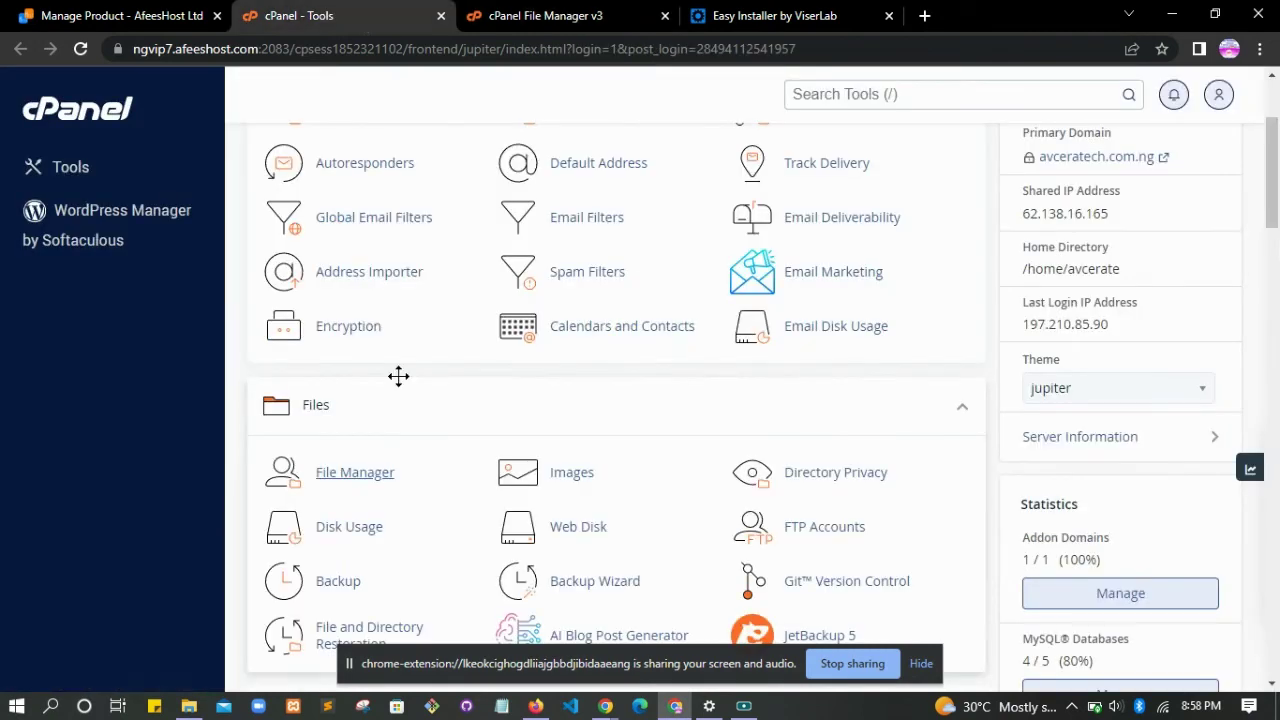
scroll(640, 400, down, 9)
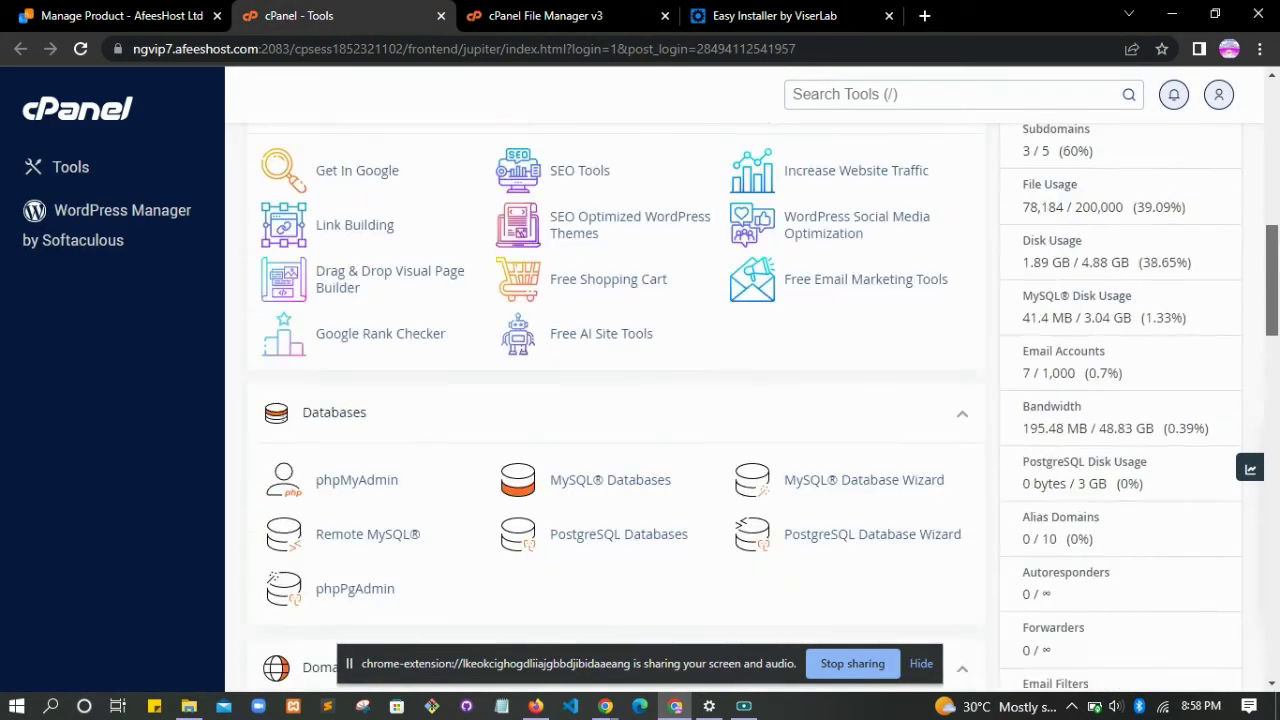
click(632, 235)
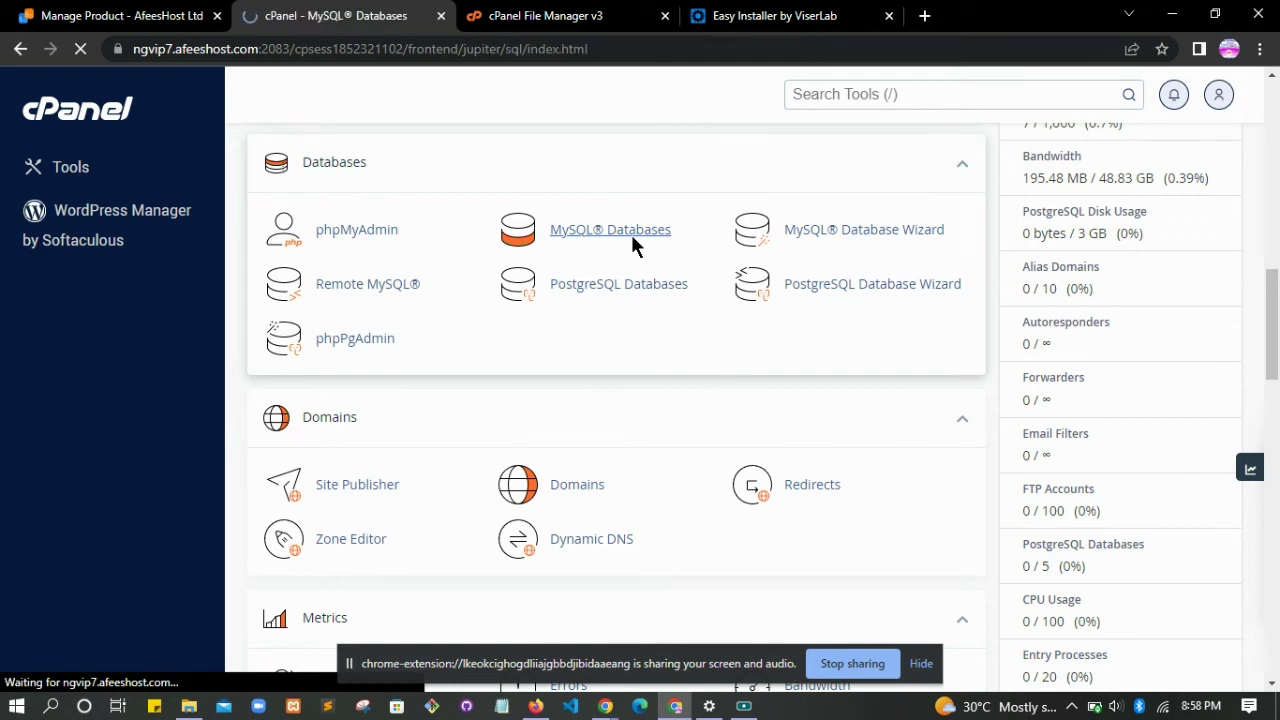
scroll(634, 244, down, 1)
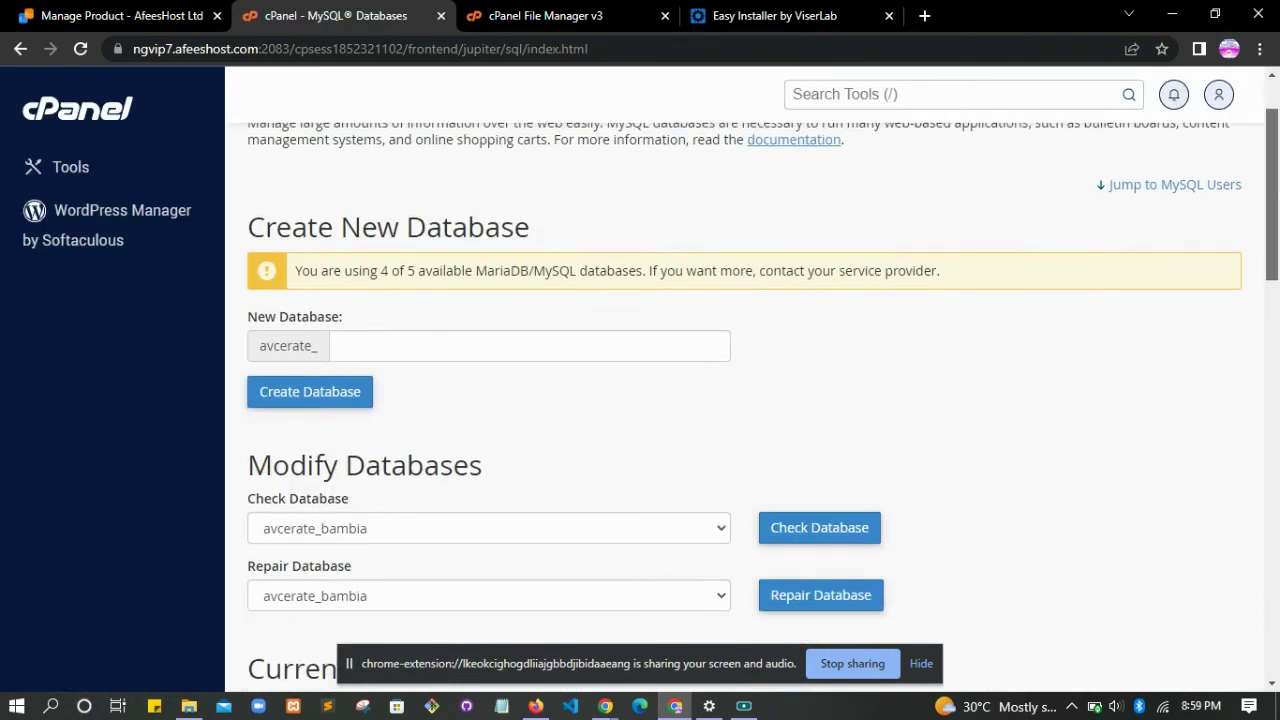
click(443, 341)
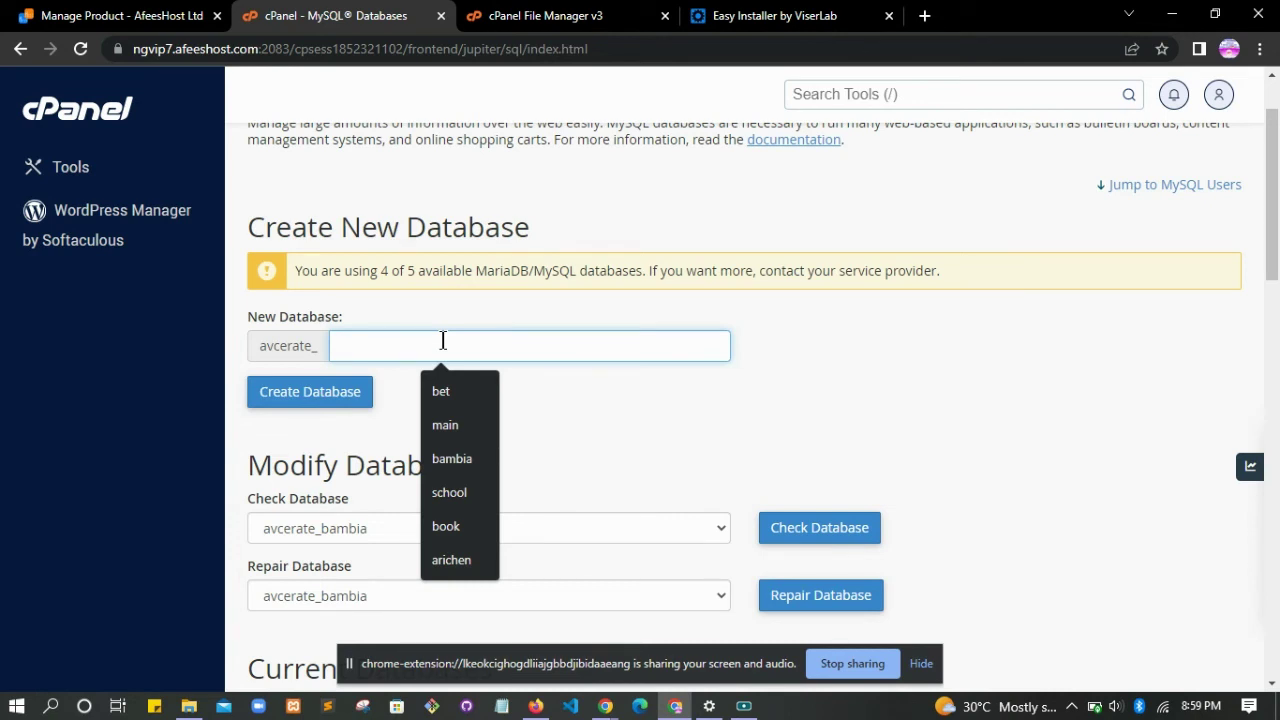
text(testbet)
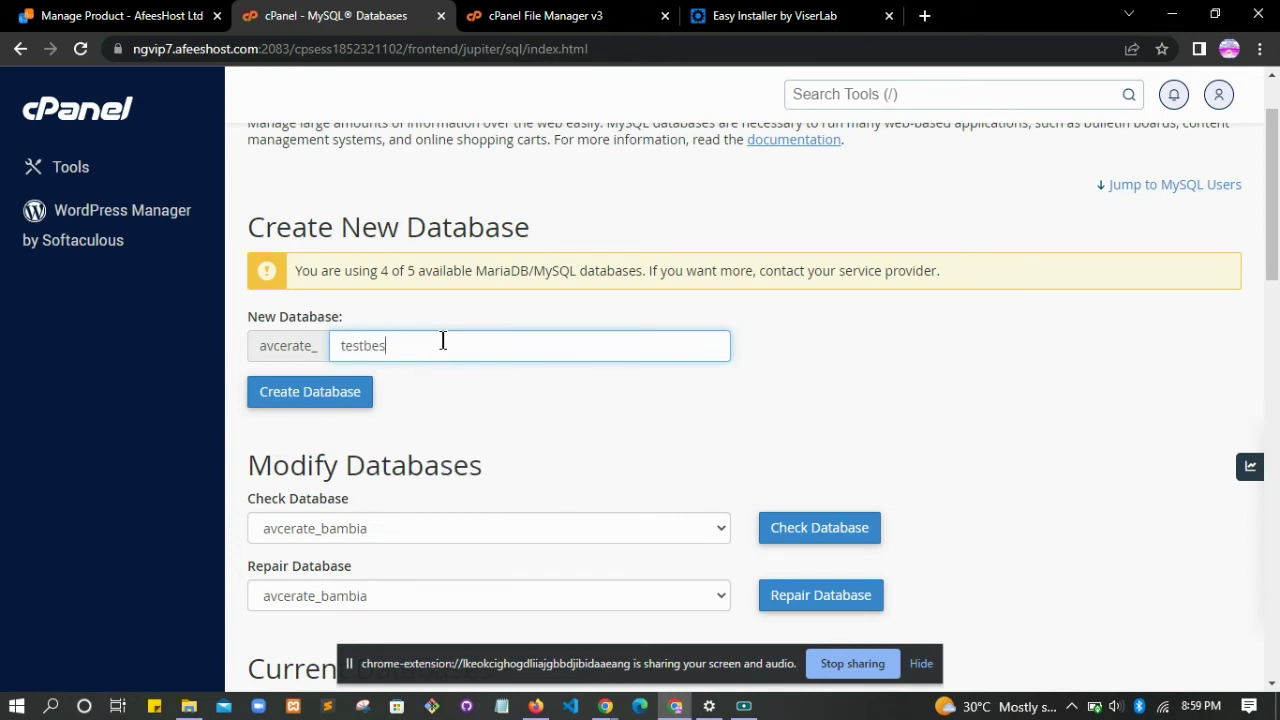
click(355, 398)
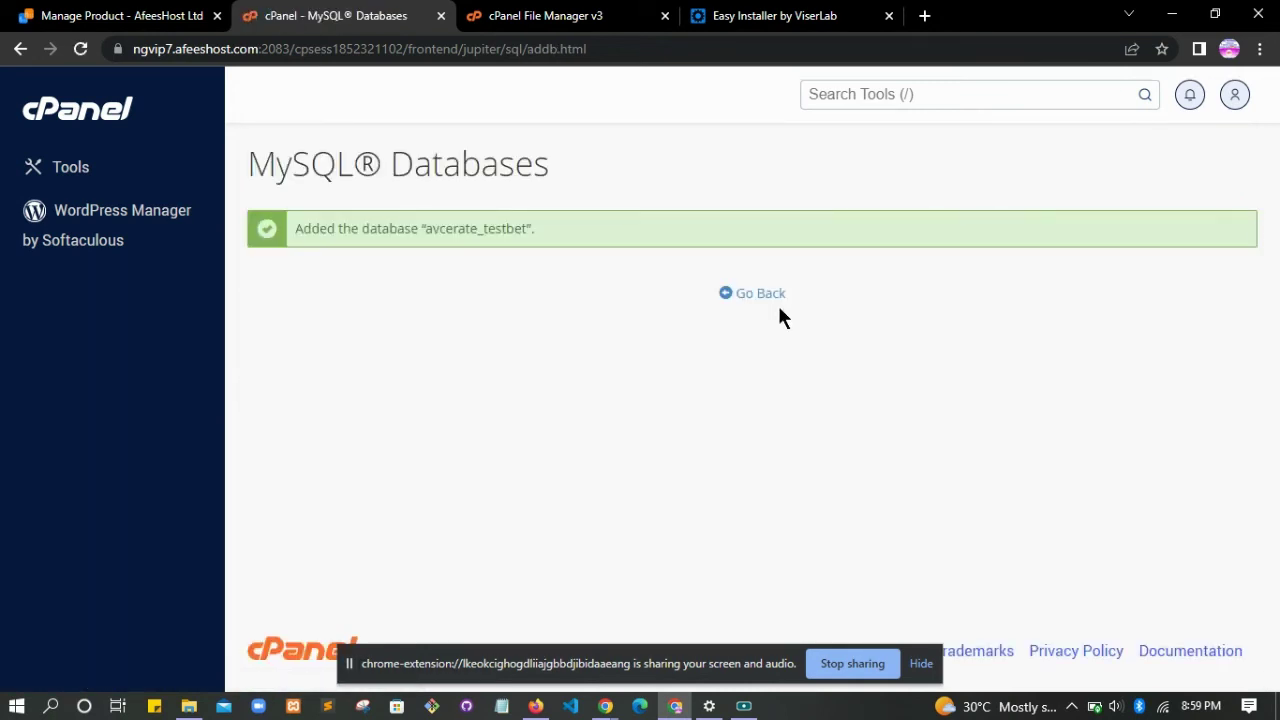
click(772, 300)
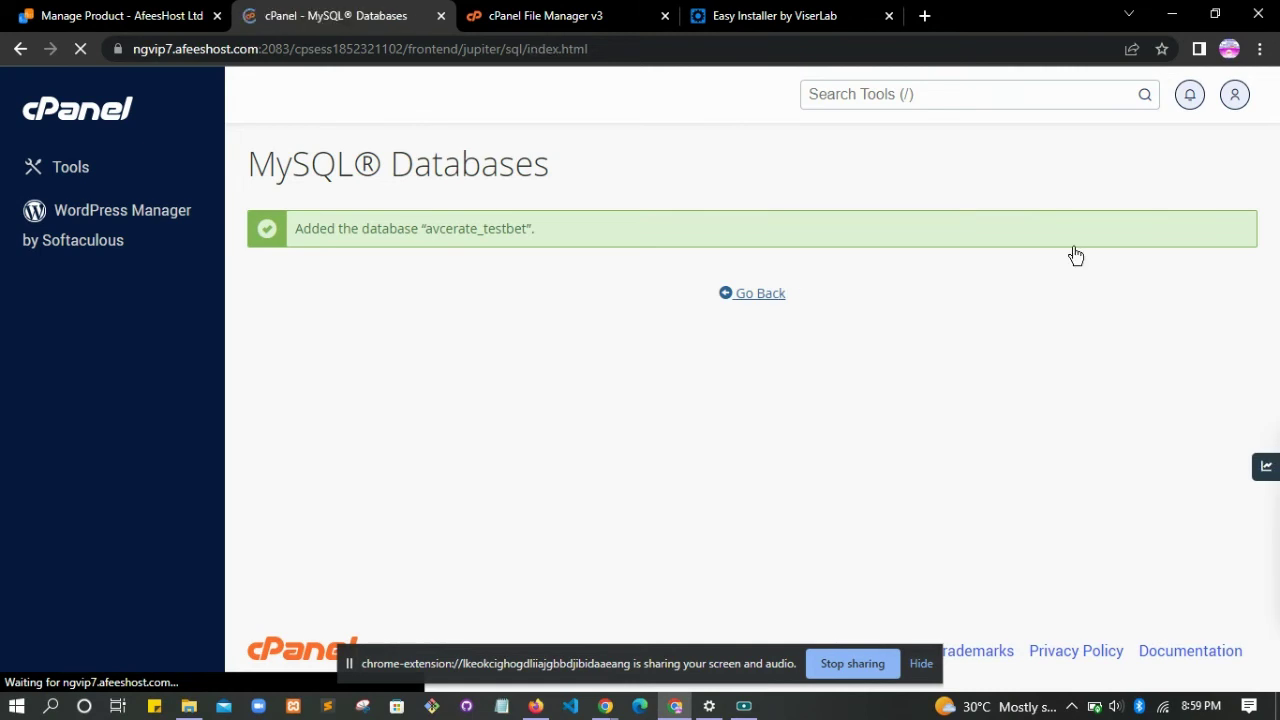
- Enter testbetuser as the new MySQL username under Add New User
scroll(1260, 277, down, 2)
scroll(520, 372, down, 7)
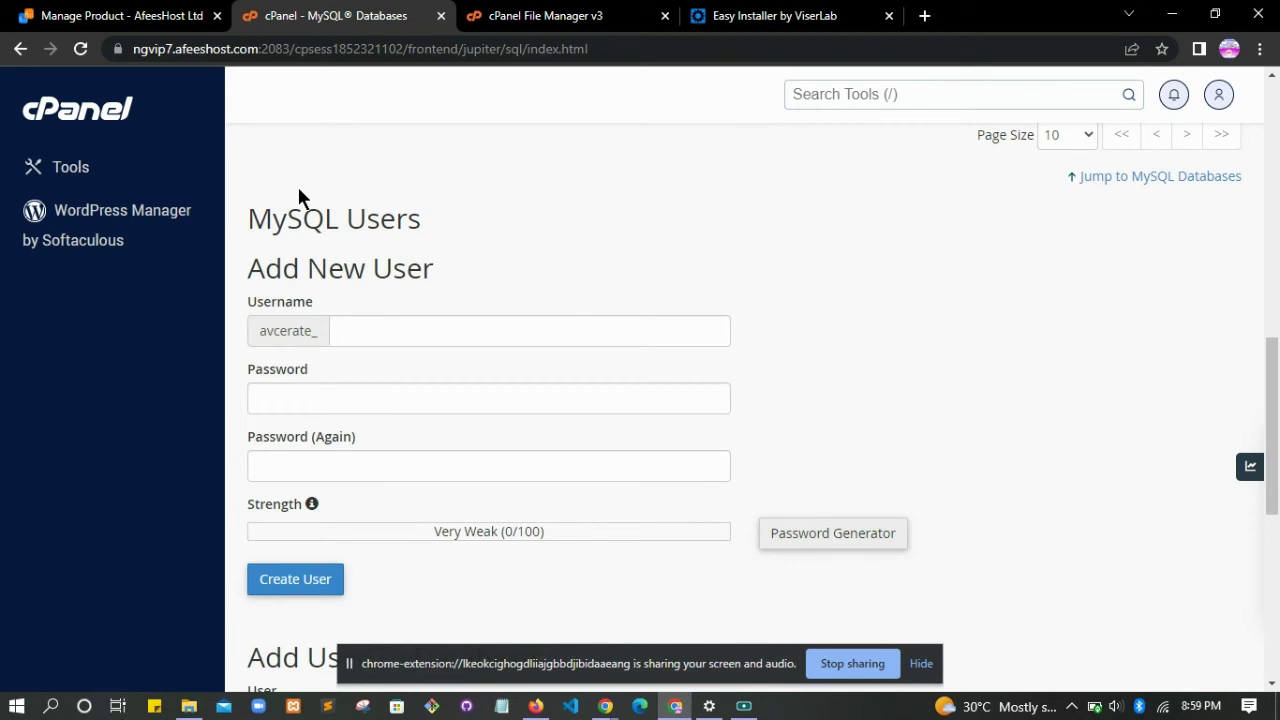
click(413, 342)
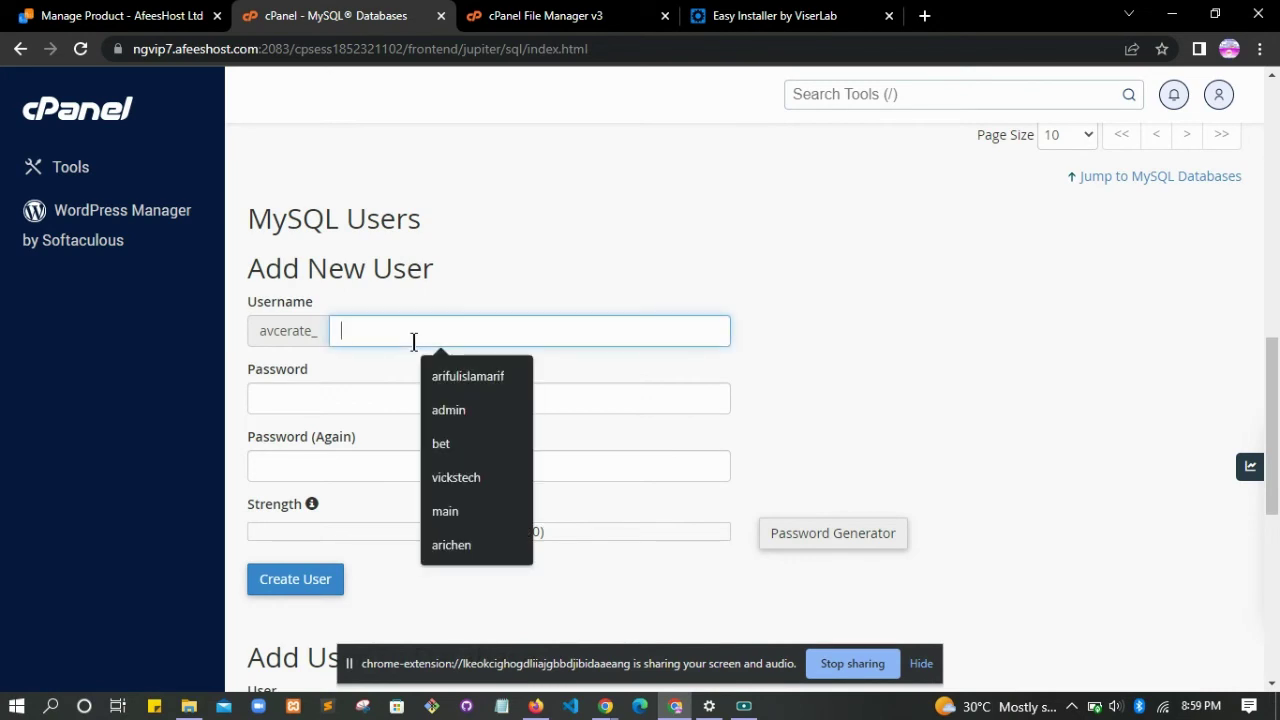
text(testb)
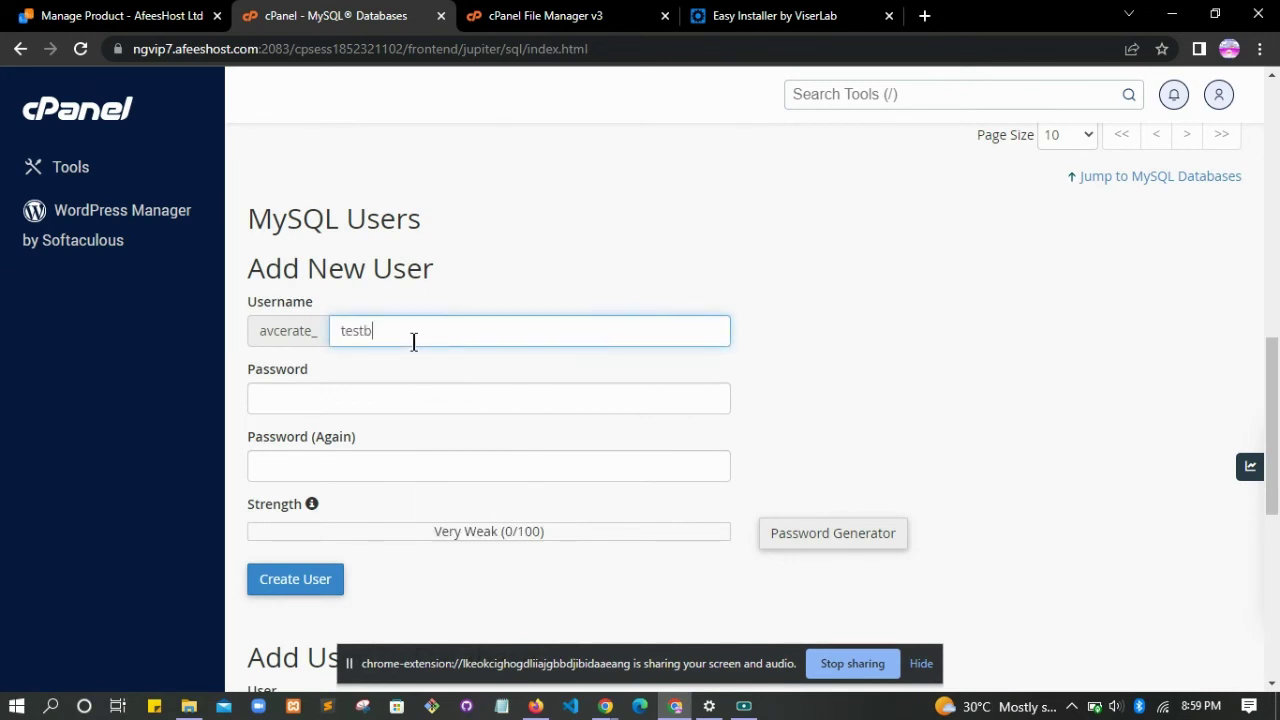
text(et us)
key(BackSpace)
key(BackSpace)
- Generate and copy a very strong password, then create the user avcerate_testbetuser
click(822, 528)
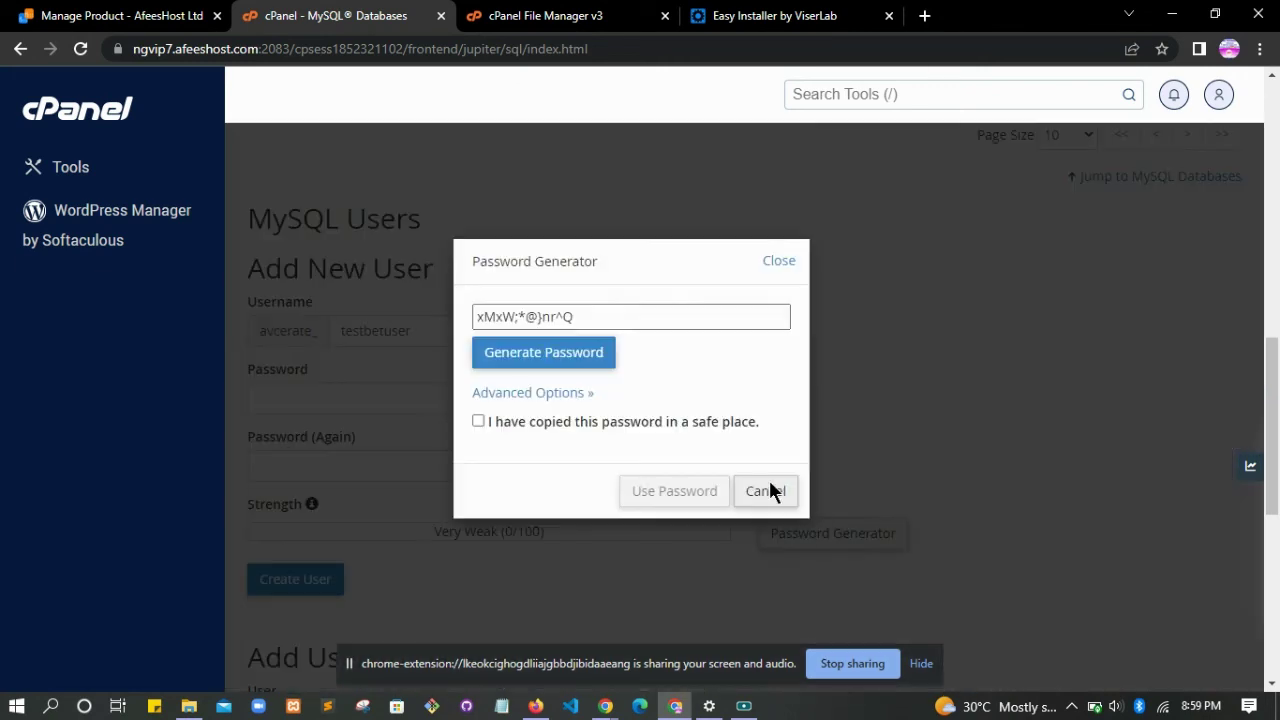
click(588, 316)
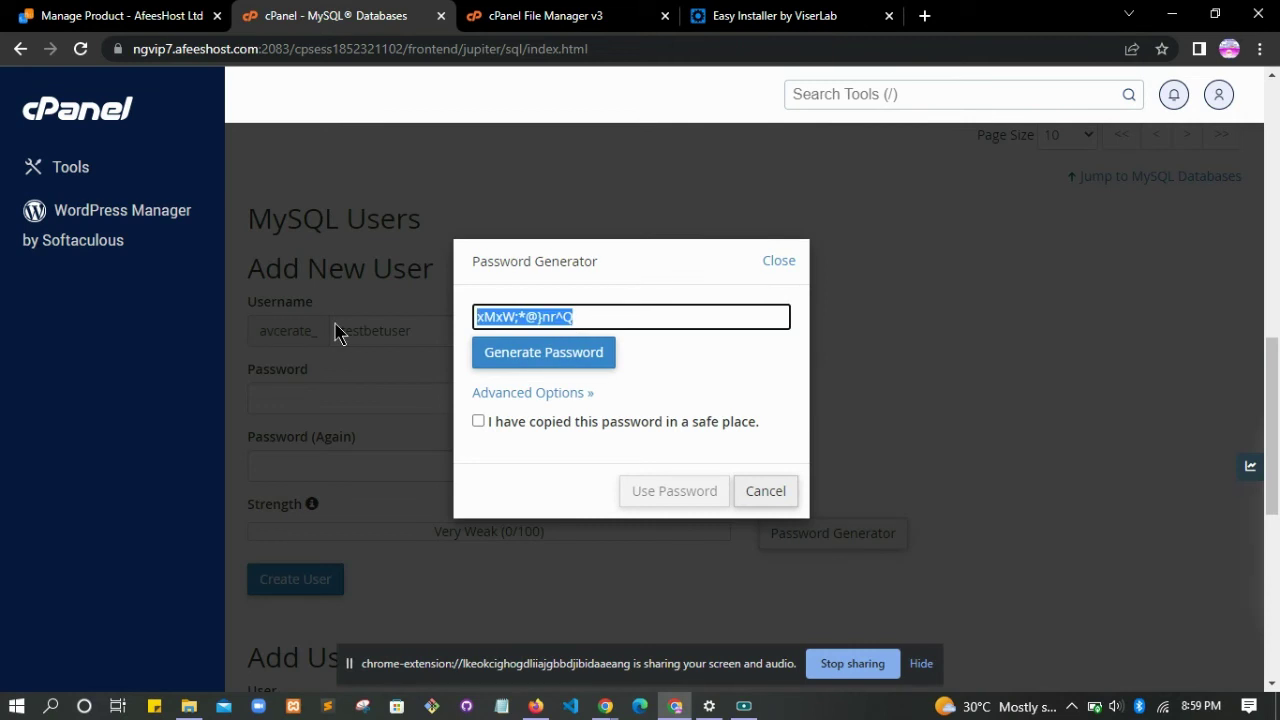
click(479, 421)
click(640, 491)
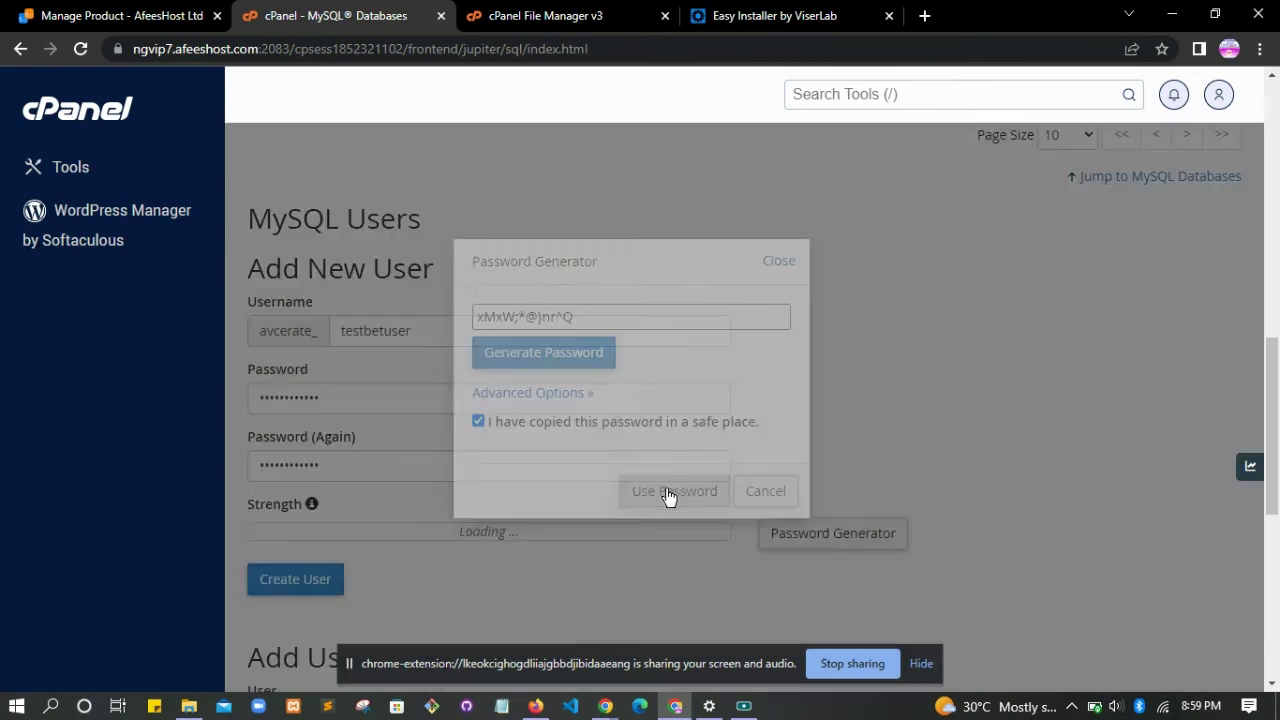
click(276, 590)
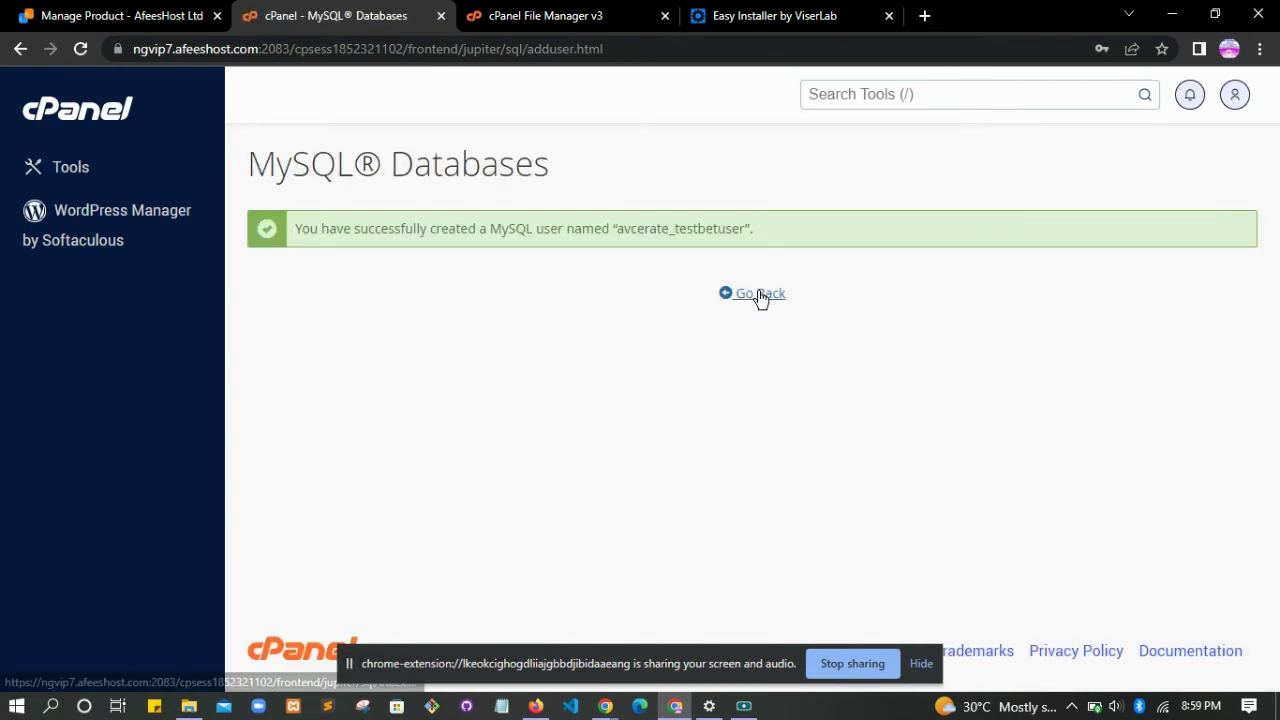
click(757, 290)
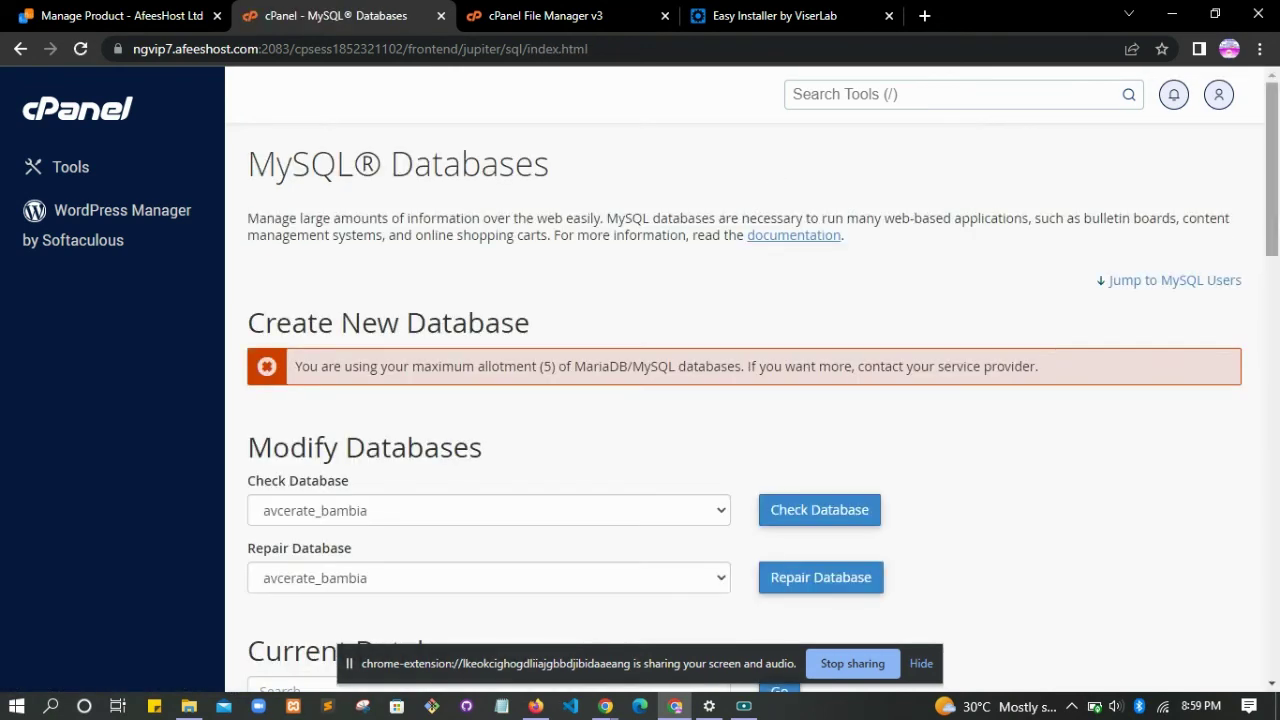
- Add user avcerate_testbetuser to the avcerate_testbet database
drag(1270, 200, 1270, 550)
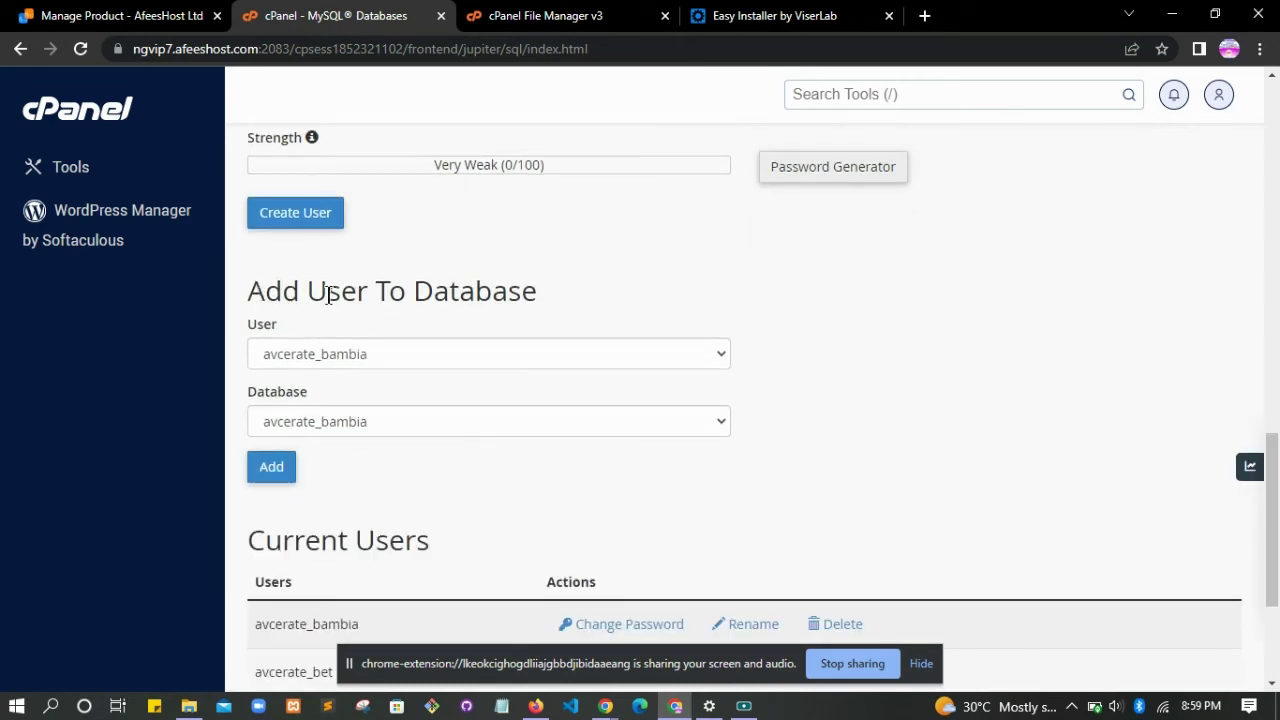
click(446, 360)
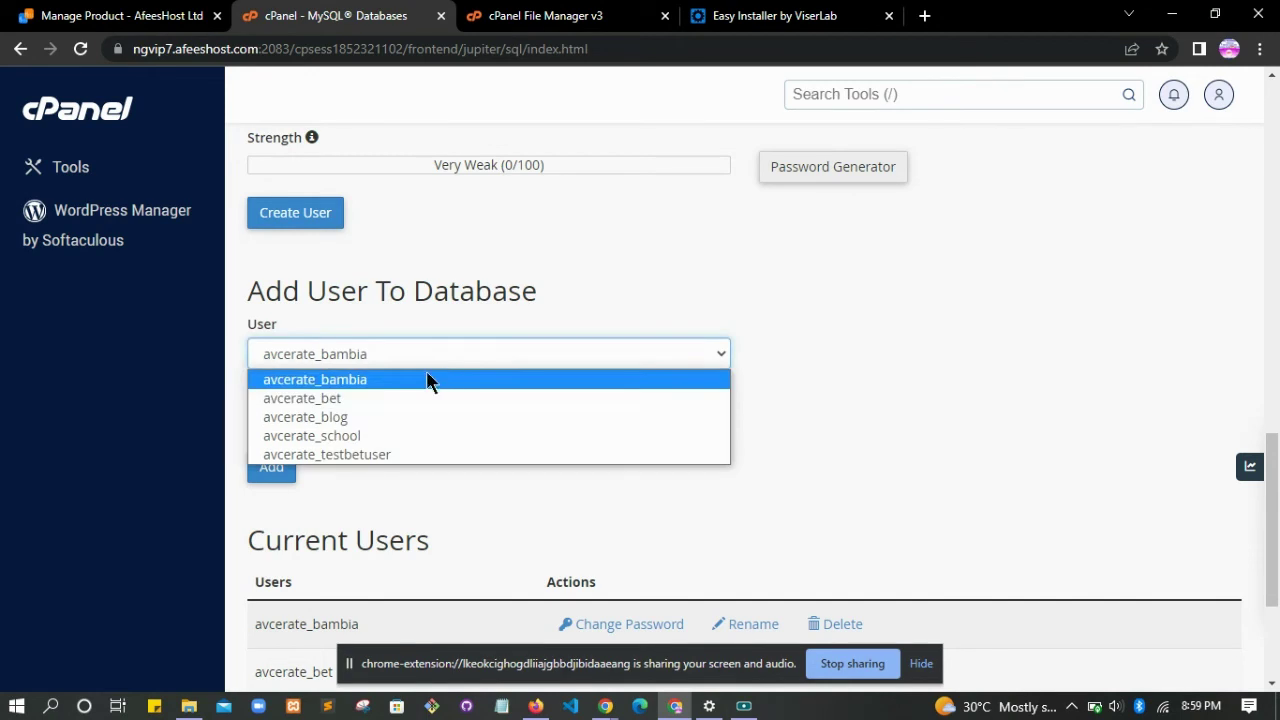
click(354, 453)
click(349, 419)
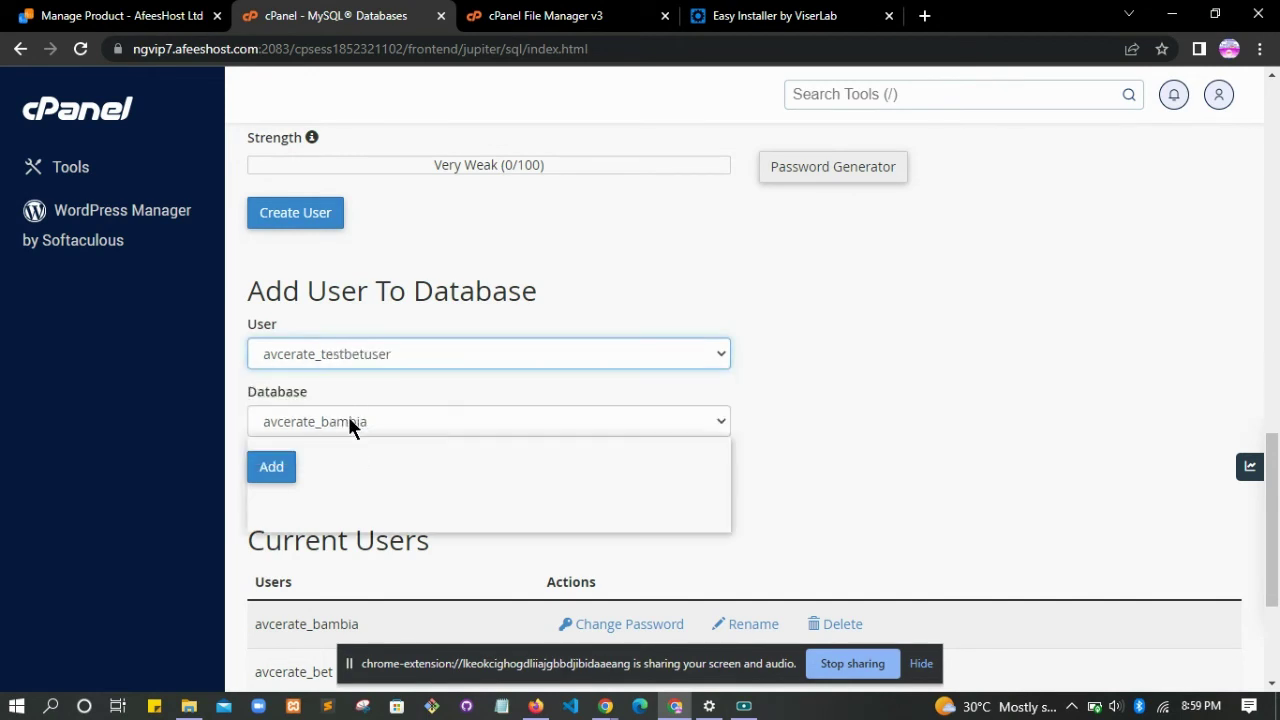
click(351, 522)
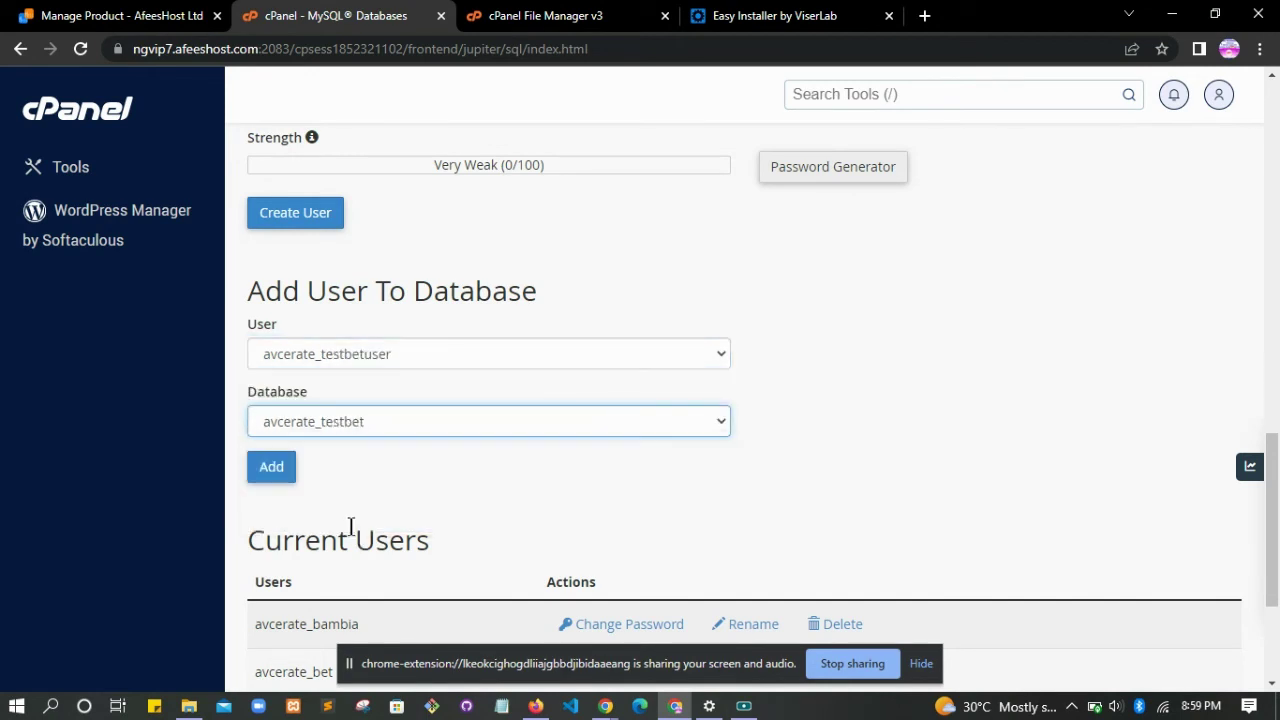
click(281, 472)
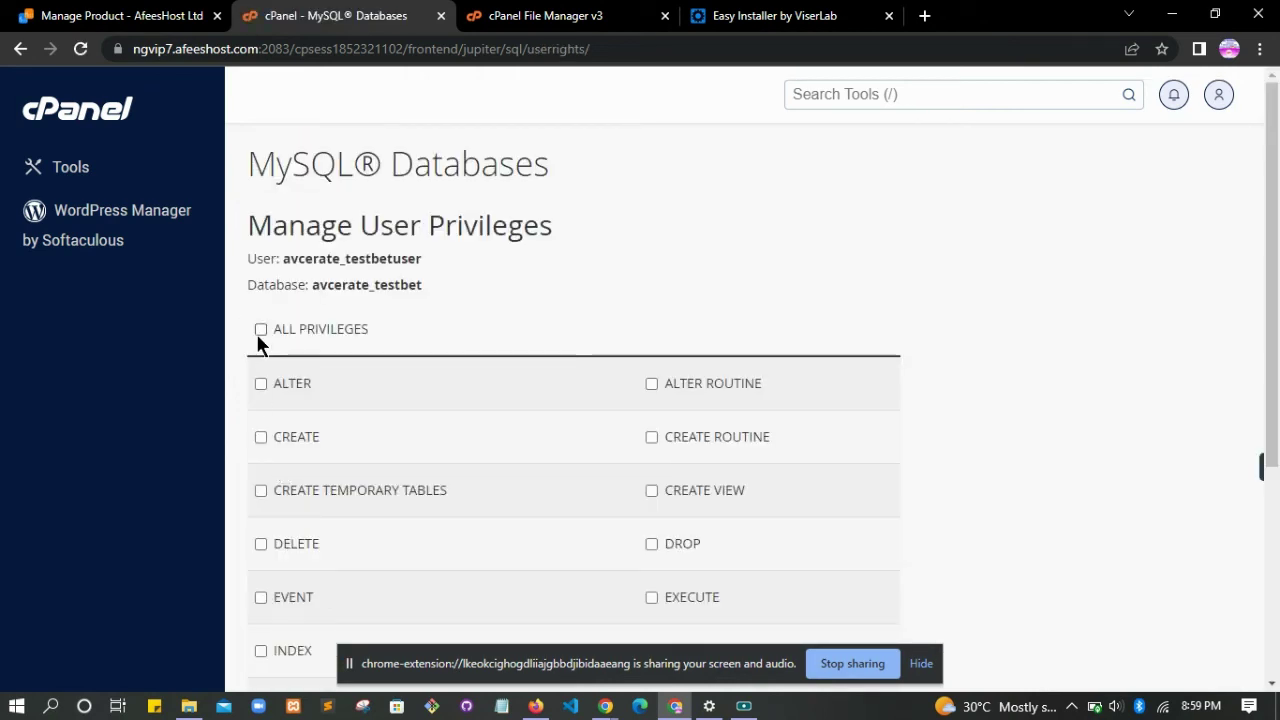
- Grant and save ALL PRIVILEGES for avcerate_testbetuser on avcerate_testbet, then return to the installer
click(260, 331)
scroll(532, 305, down, 3)
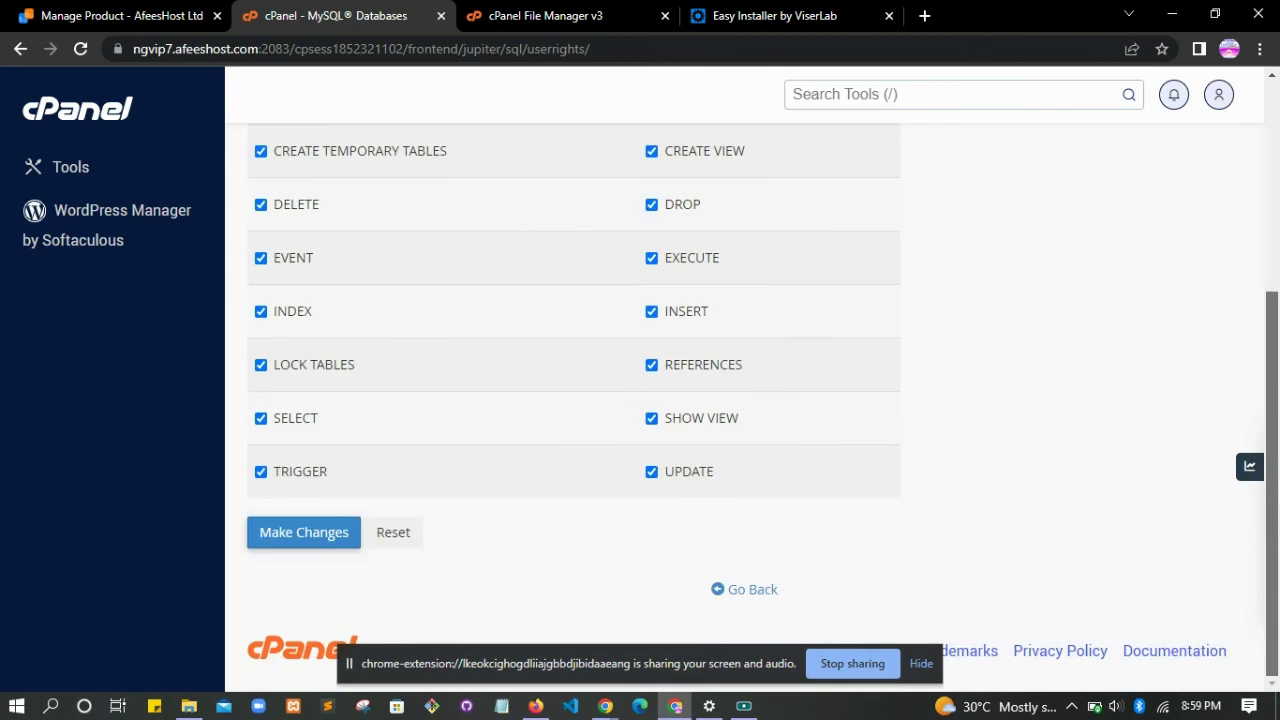
click(304, 535)
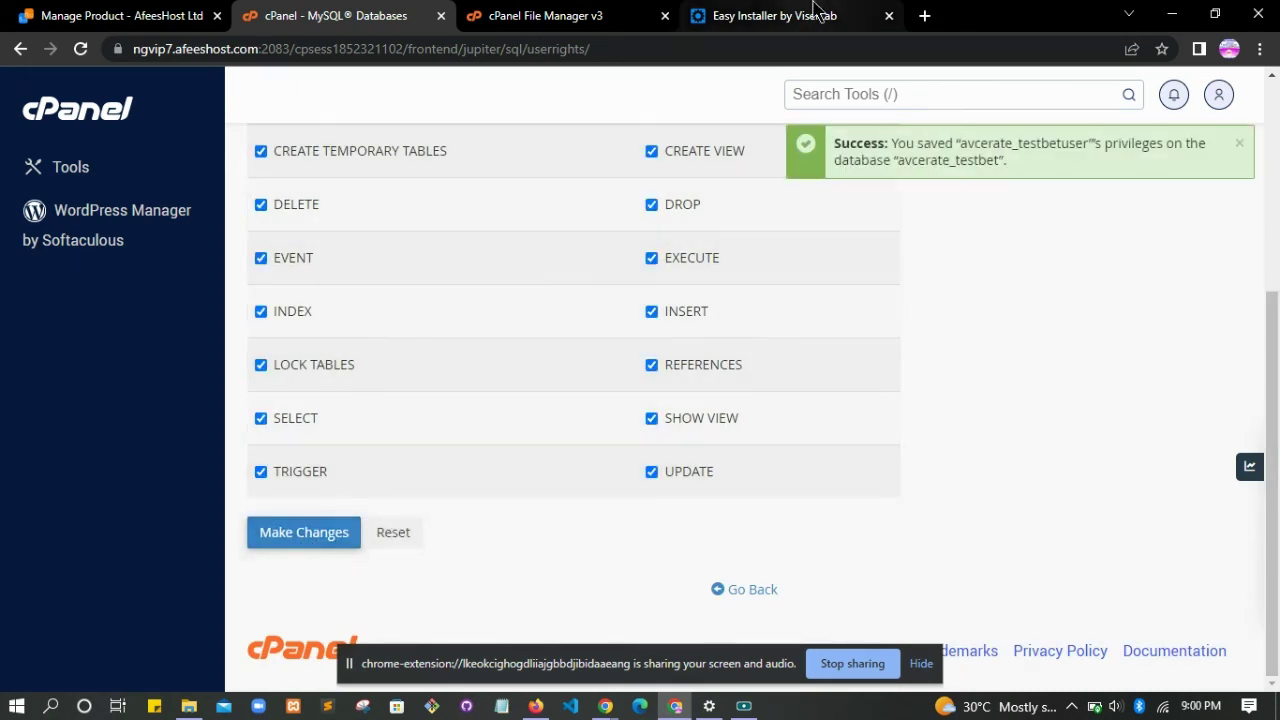
click(775, 15)
scroll(1128, 206, down, 2)
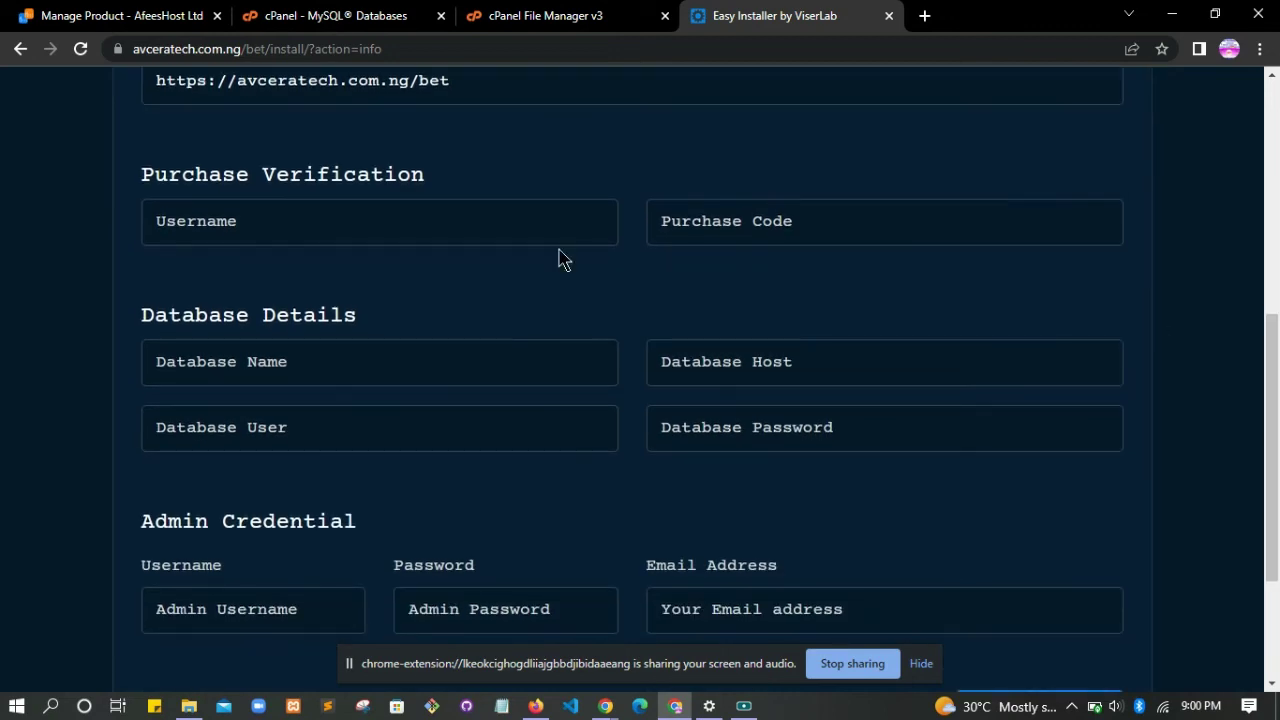
- Paste the copied generated database password into the installer's database password field
click(268, 372)
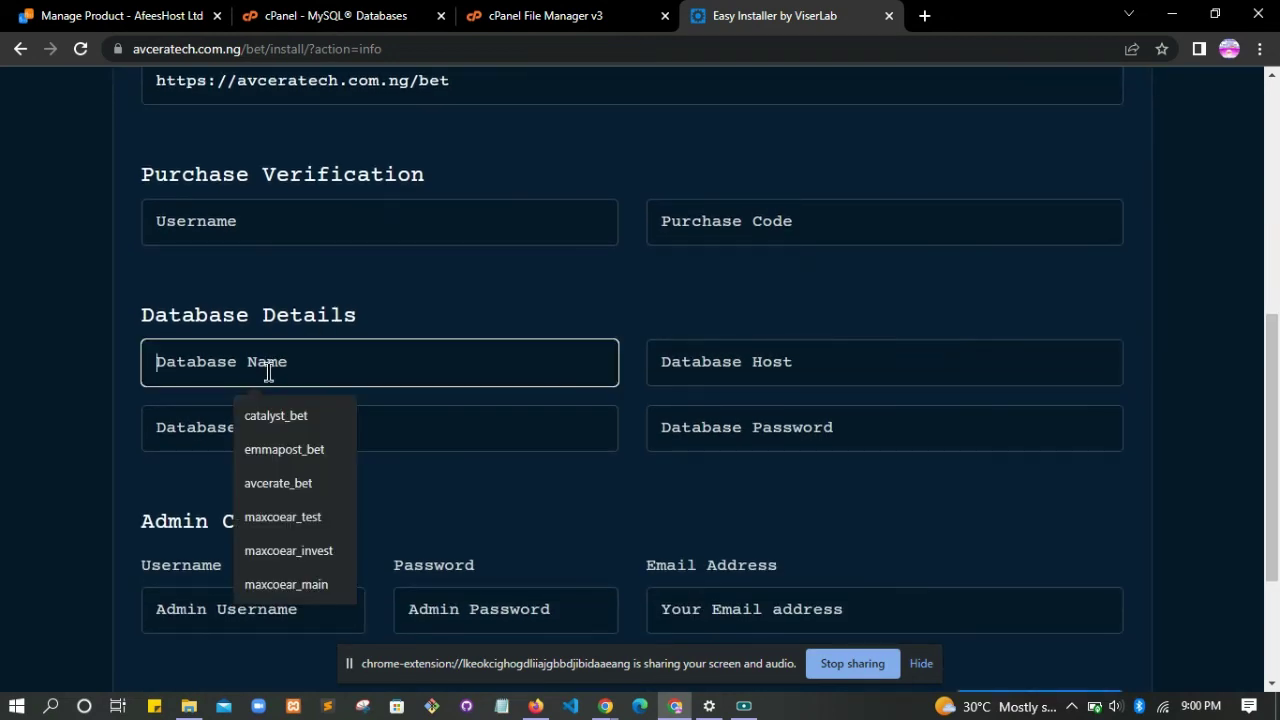
click(717, 413)
key(ctrl+v)
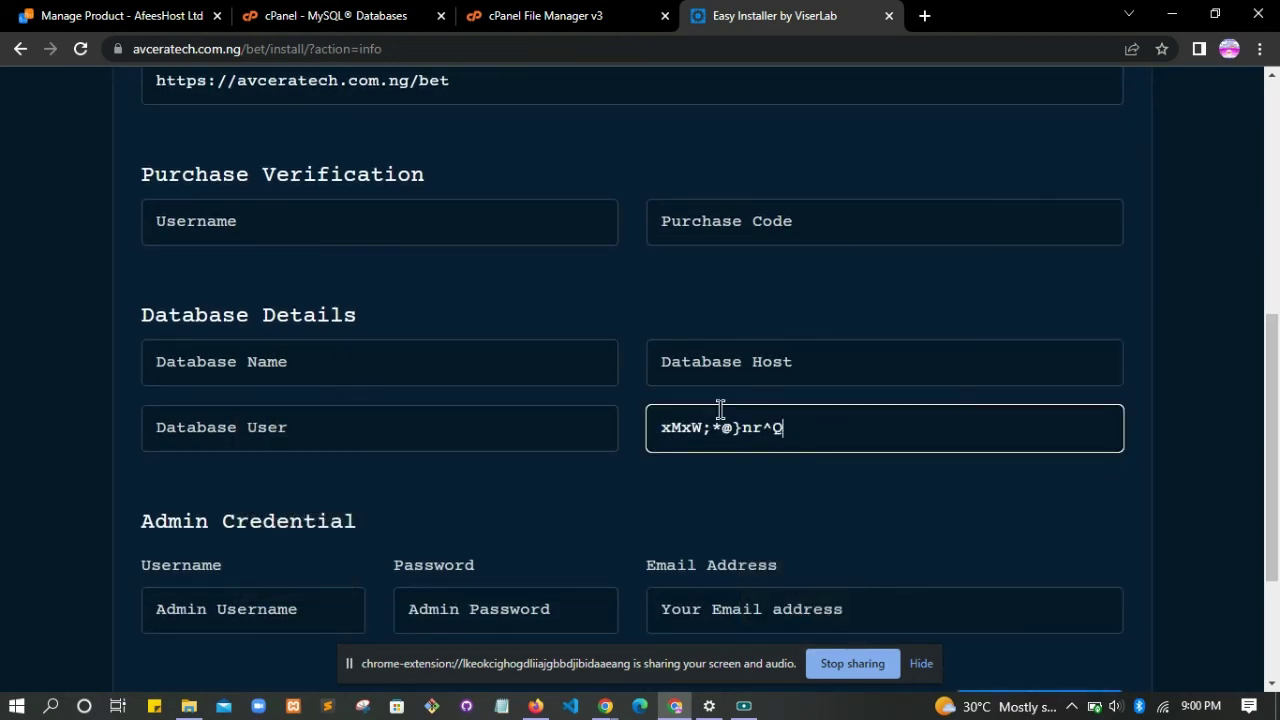
- Set Database Host to localhost from autofill and return to the cPanel MySQL Databases tab
click(753, 340)
key(Down)
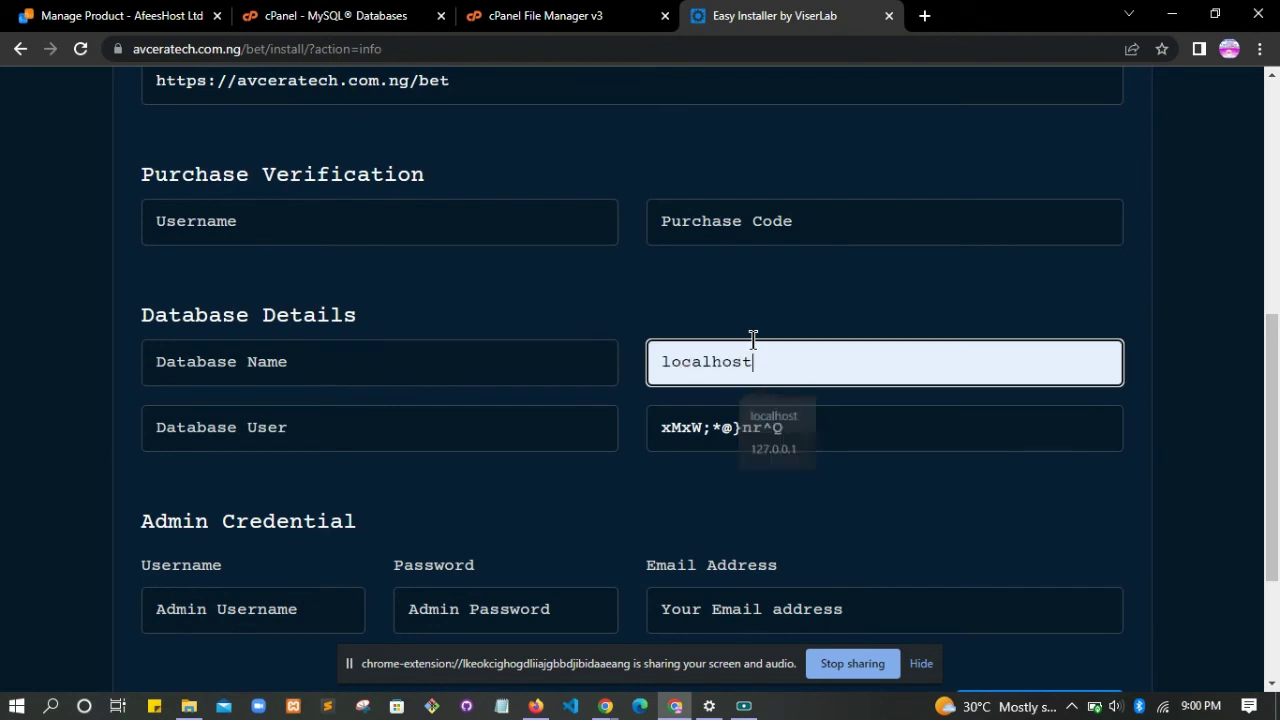
key(Return)
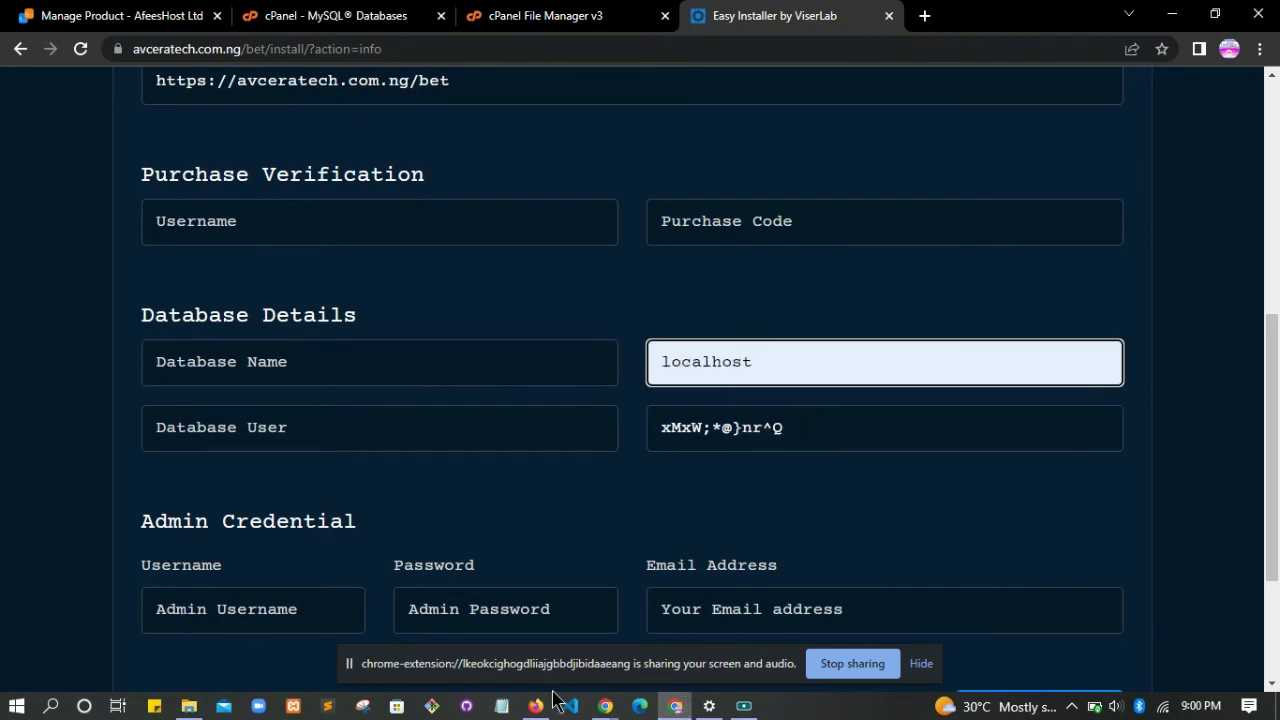
click(370, 8)
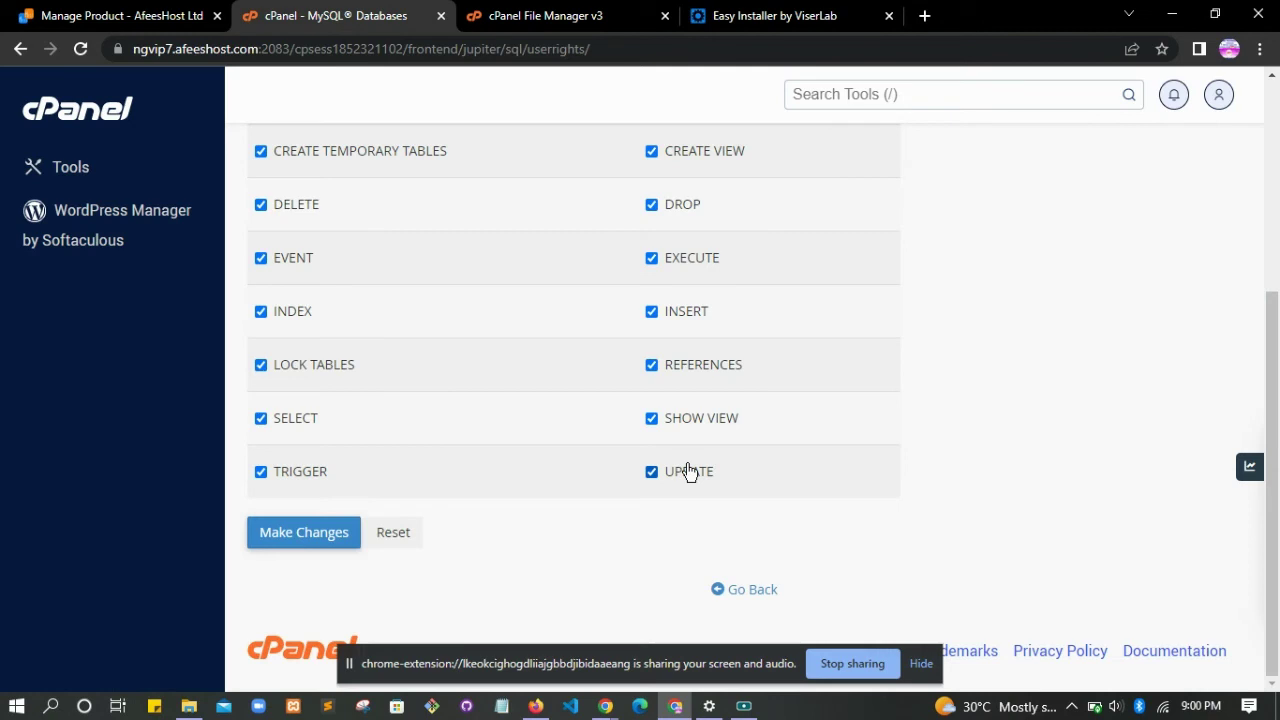
- Copy avcerate_testbetuser from cPanel's Current Users into the installer's Database User field
click(755, 590)
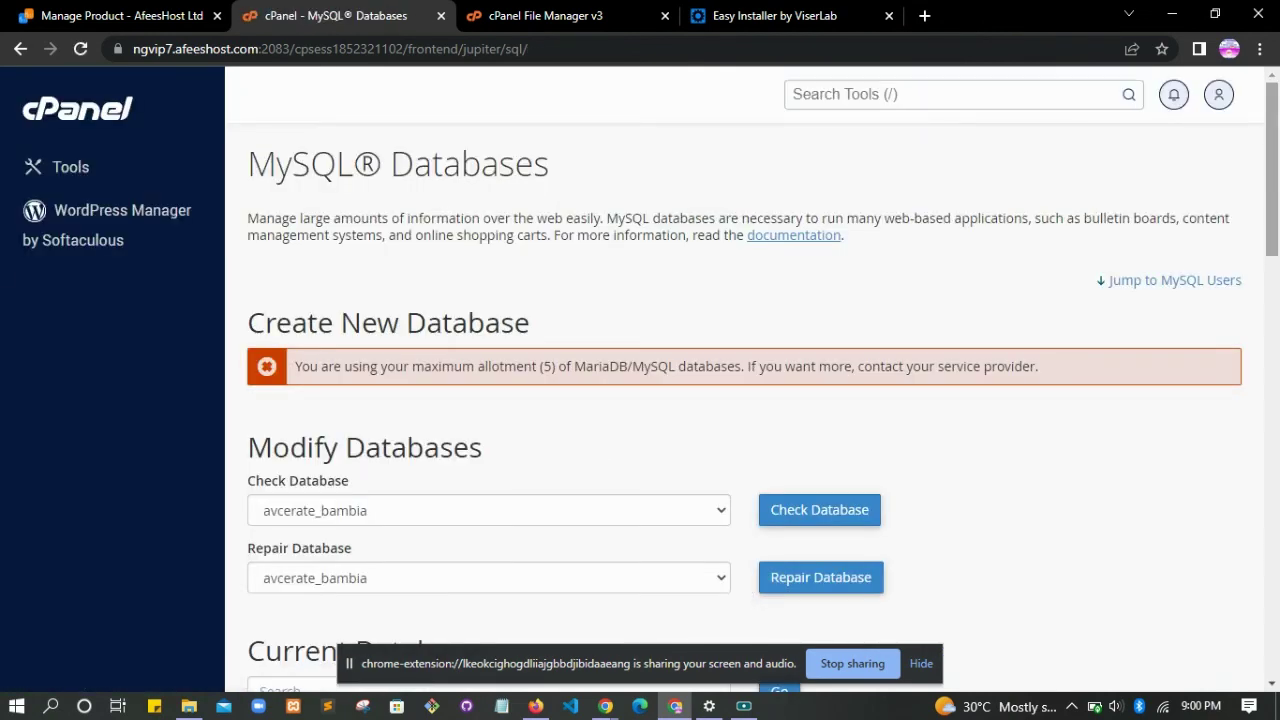
scroll(748, 590, down, 7)
scroll(748, 590, down, 4)
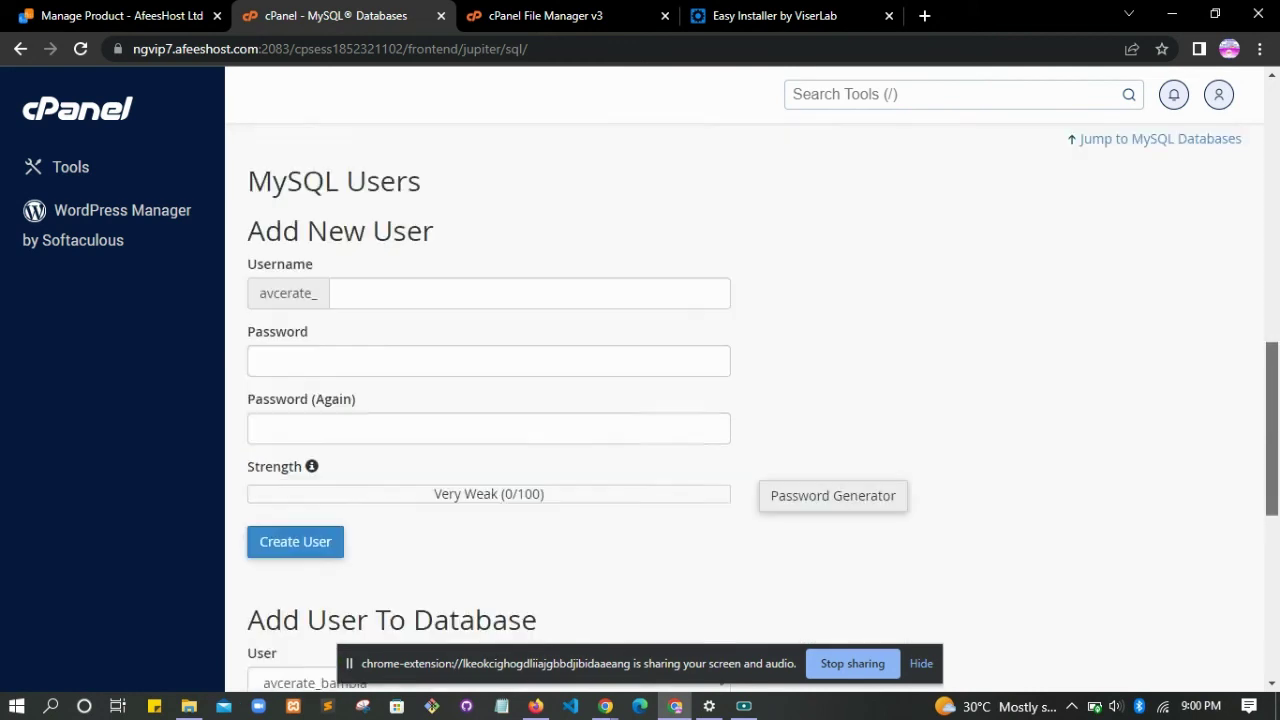
scroll(347, 513, down, 4)
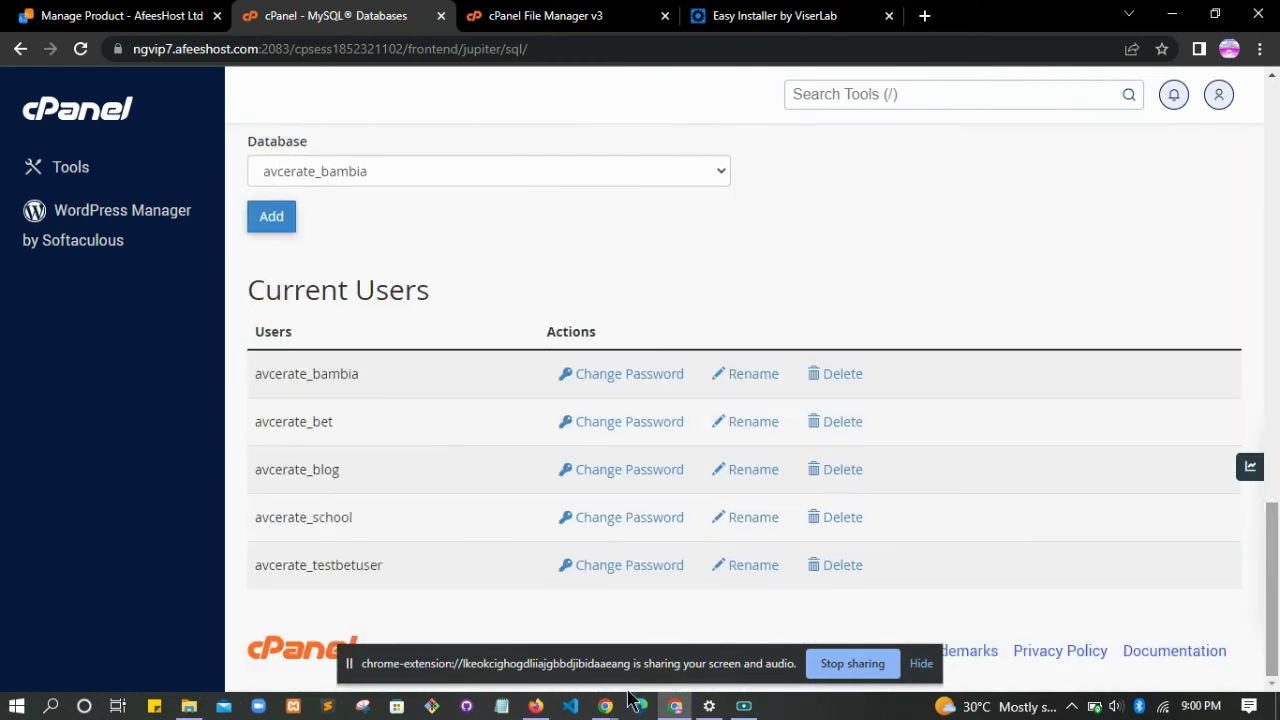
drag(393, 575, 263, 564)
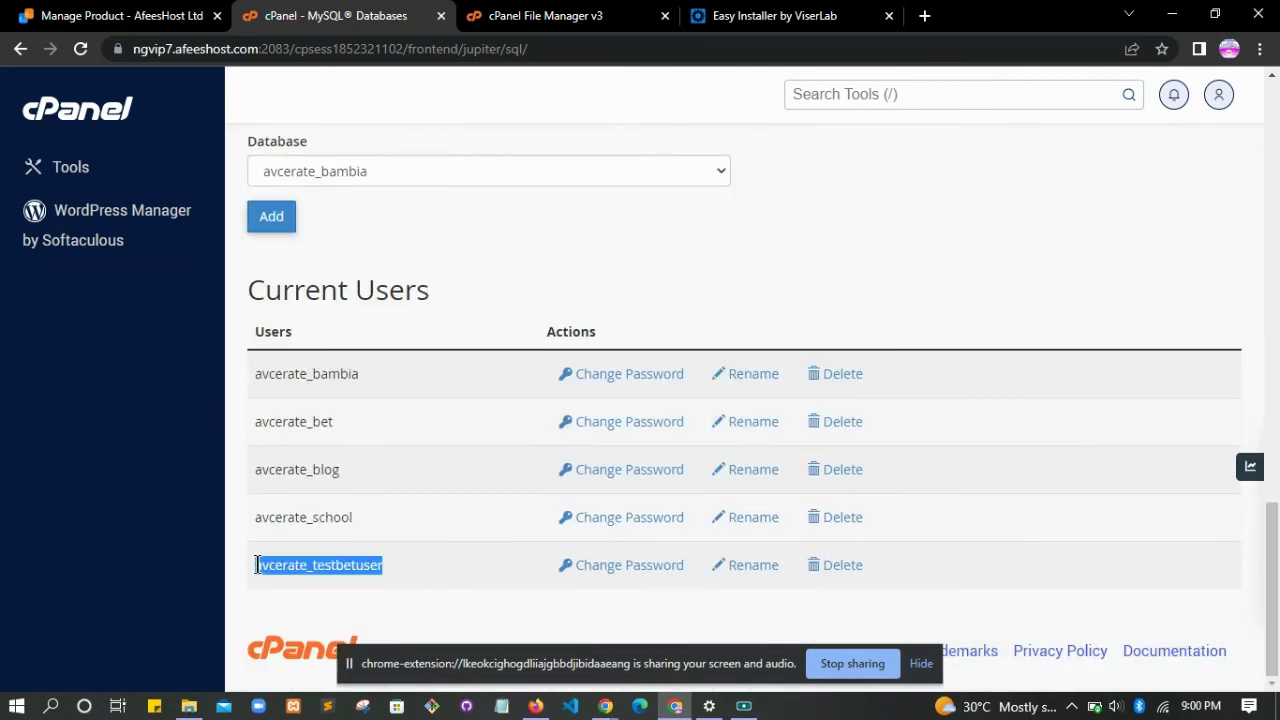
click(735, 15)
click(293, 440)
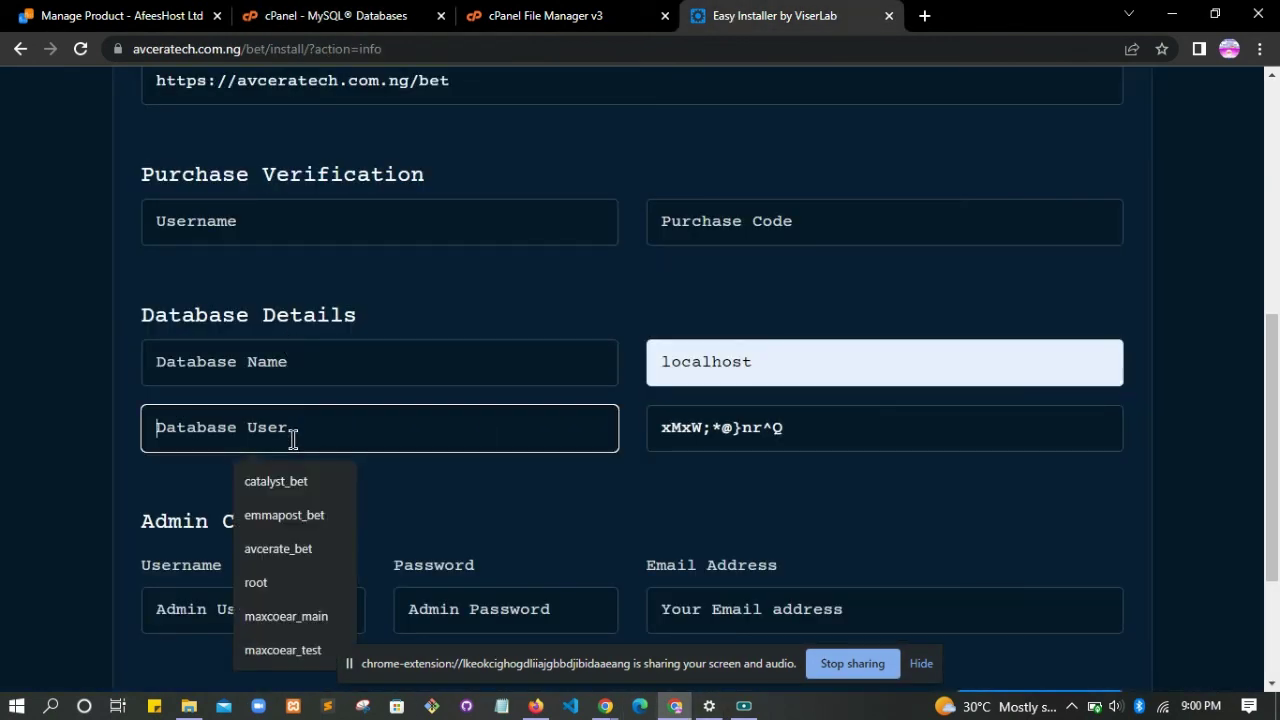
text(avcerate_testbetuser)
- Copy database name avcerate_testbet from cPanel's Current Databases and focus the installer's Database Name field
click(374, 12)
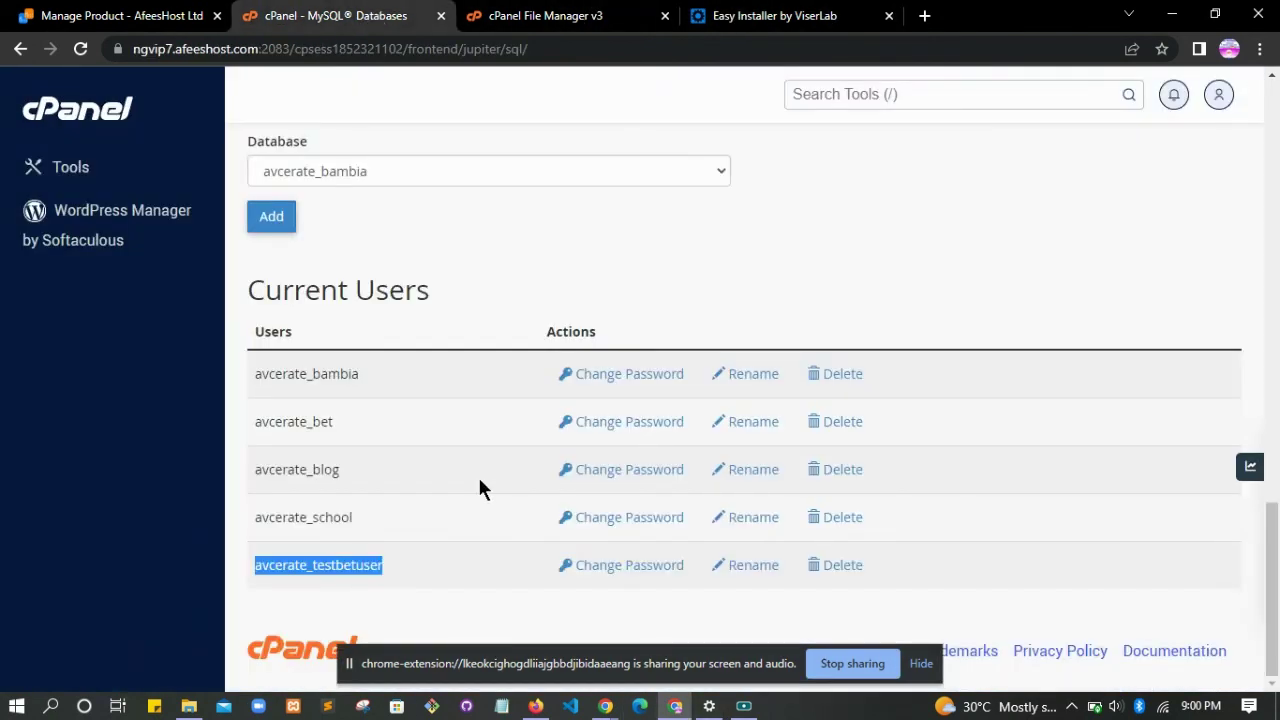
drag(1271, 545, 1260, 300)
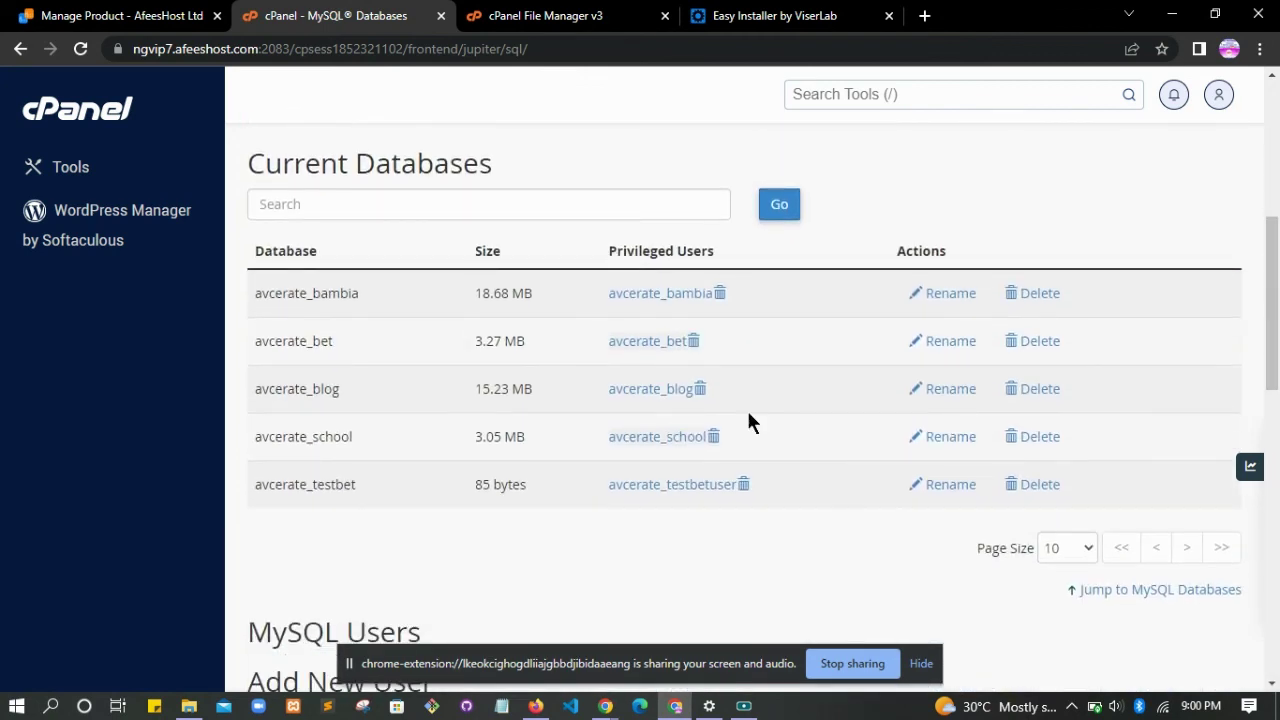
drag(370, 490, 245, 485)
click(336, 505)
drag(355, 485, 257, 491)
key(ctrl+c)
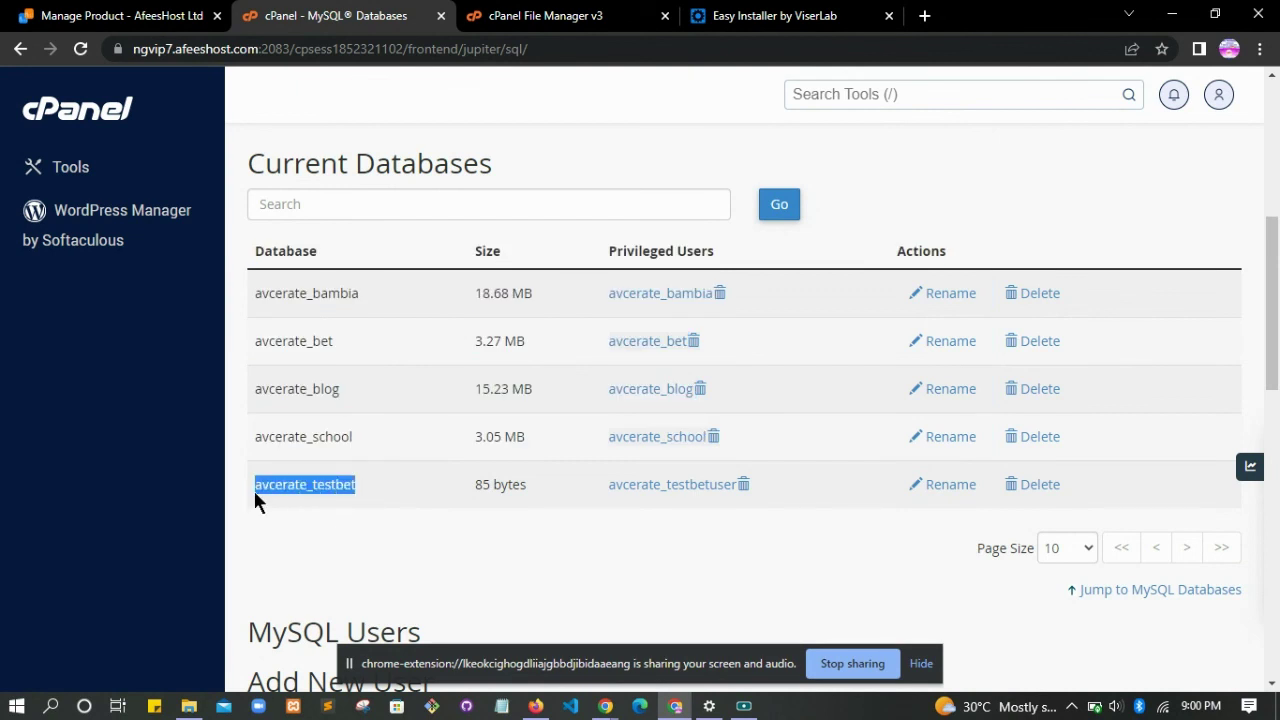
click(775, 15)
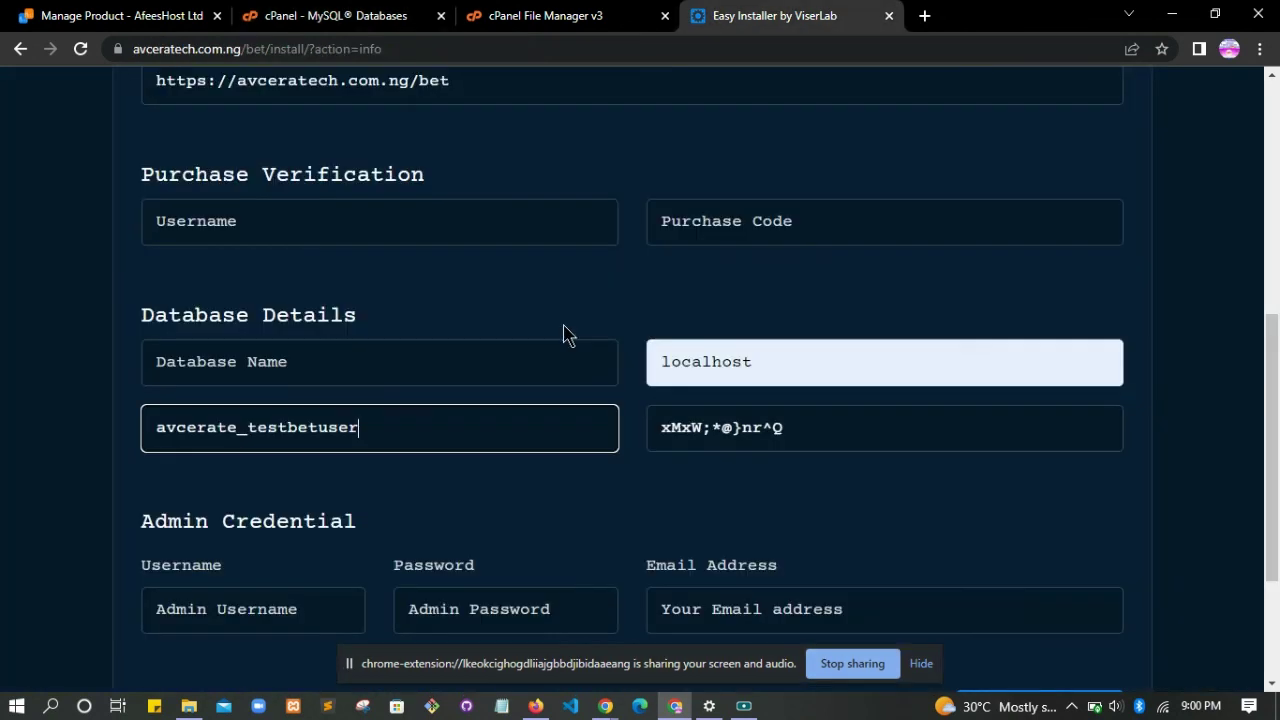
click(370, 370)
- Paste avcerate_testbet as Database Name and fill the purchase username and code from saved suggestions
key(ctrl+v)
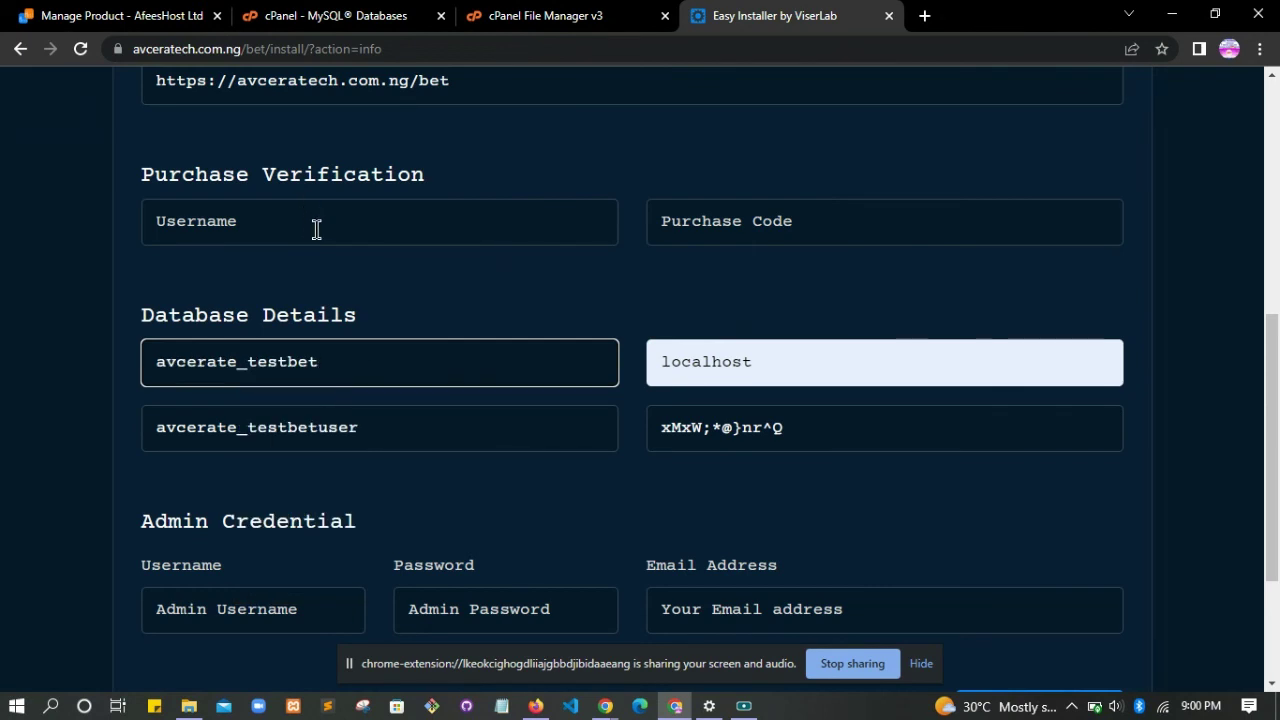
click(316, 229)
click(331, 282)
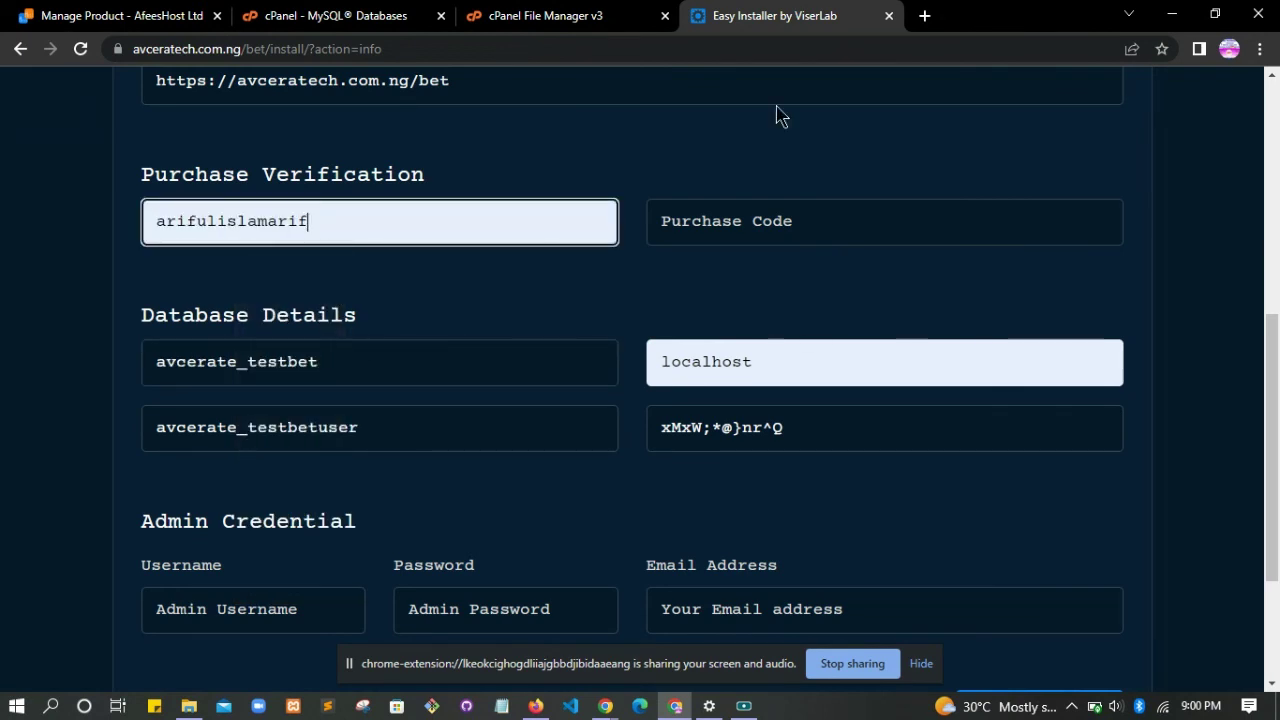
click(822, 221)
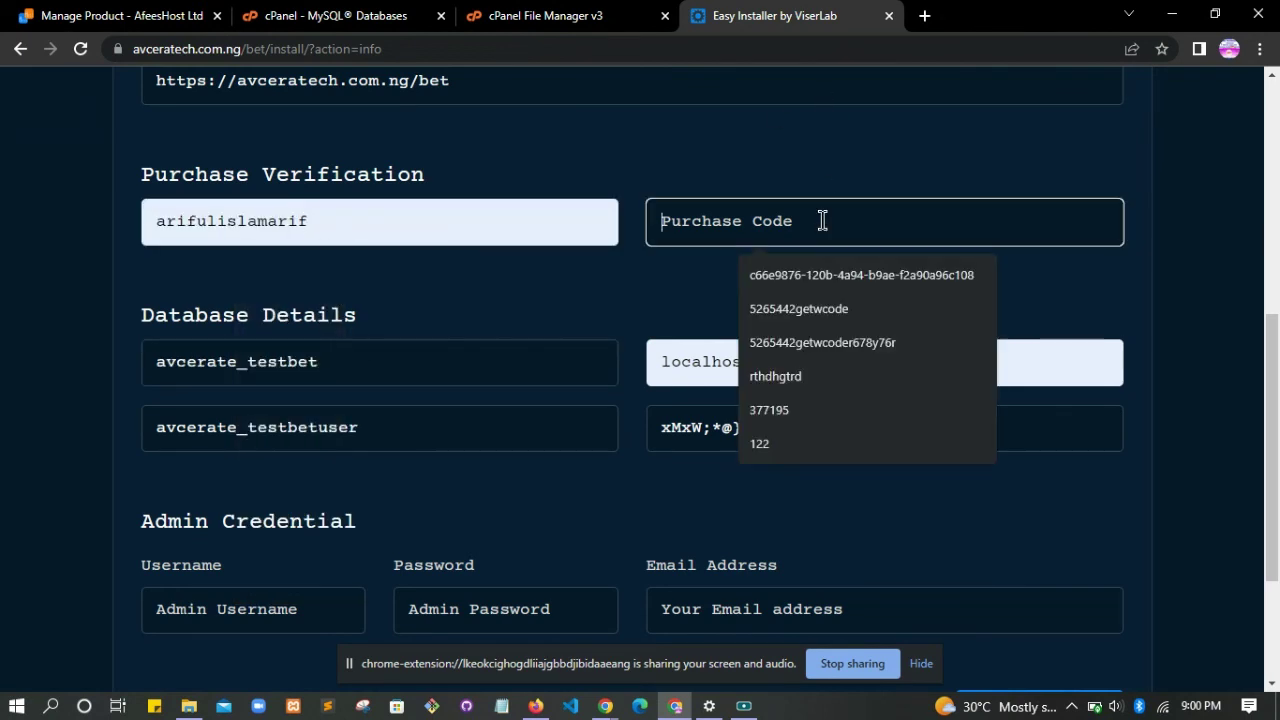
click(805, 342)
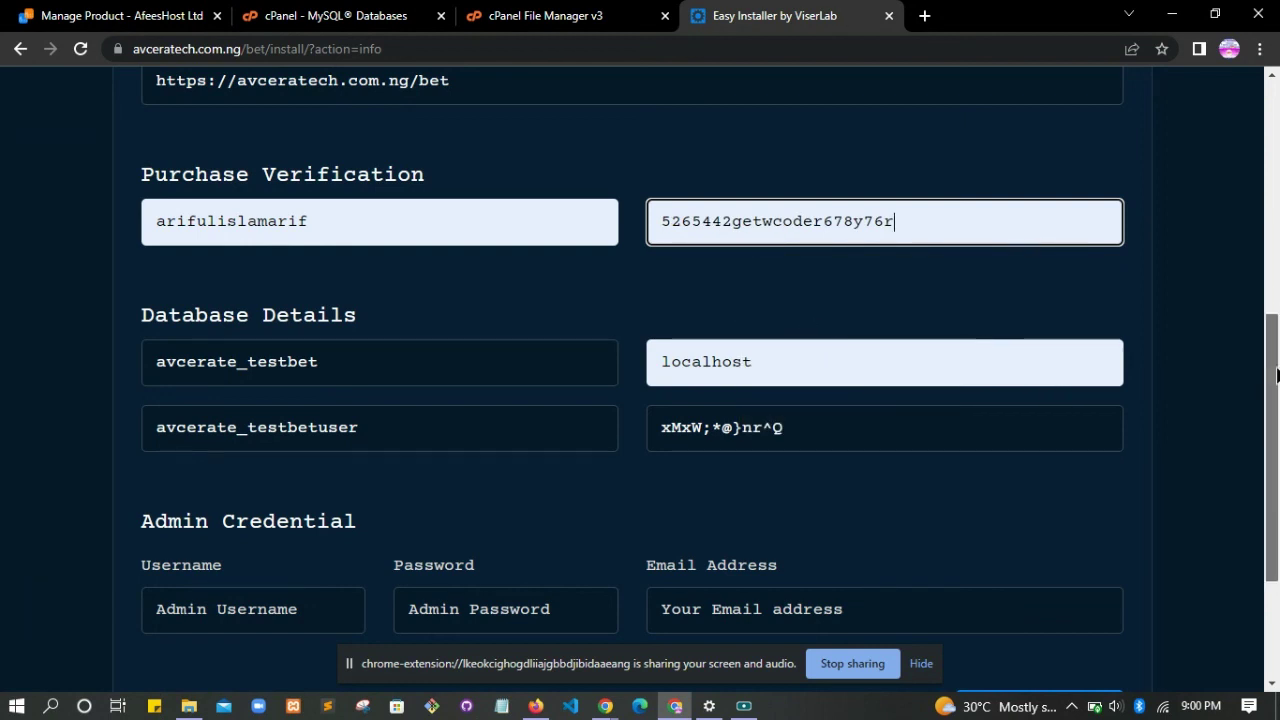
- Enter admin username 'admin' plus the saved admin password and email, then submit INSTALL NOW
scroll(1264, 378, down, 3)
click(229, 435)
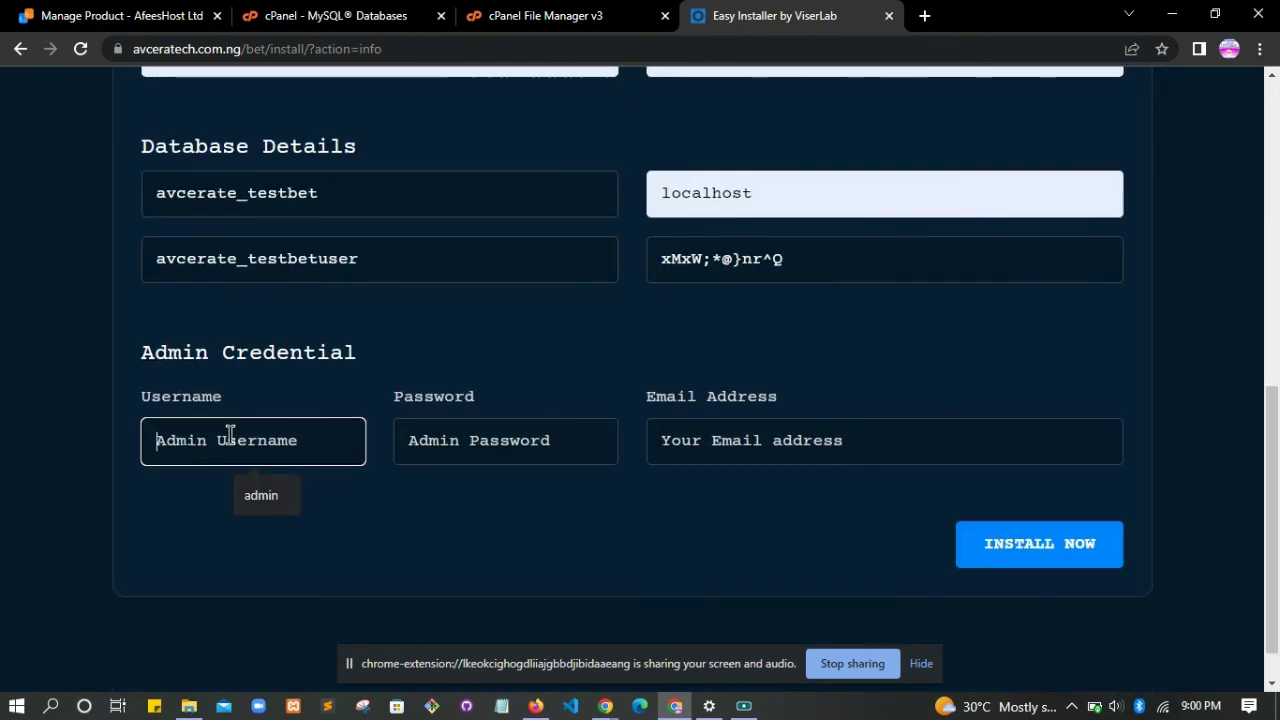
click(289, 494)
click(523, 457)
click(547, 495)
click(734, 449)
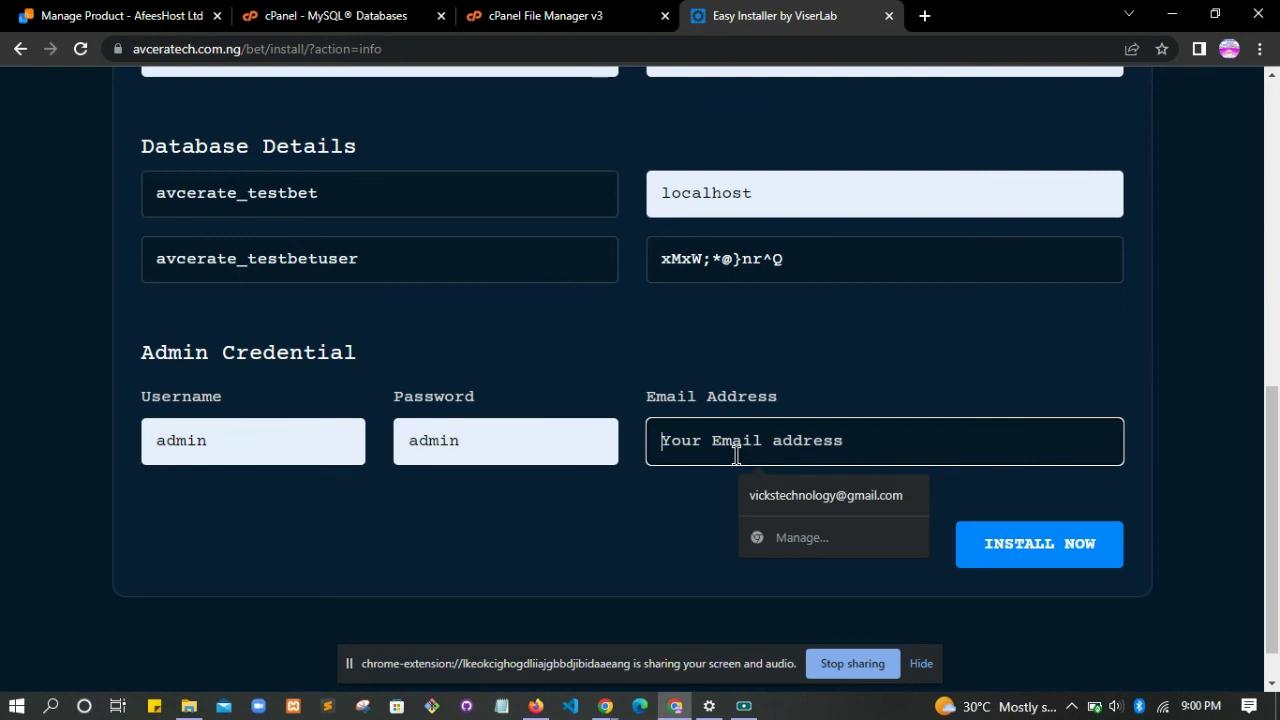
click(831, 492)
scroll(1277, 462, up, 2)
scroll(1277, 462, up, 3)
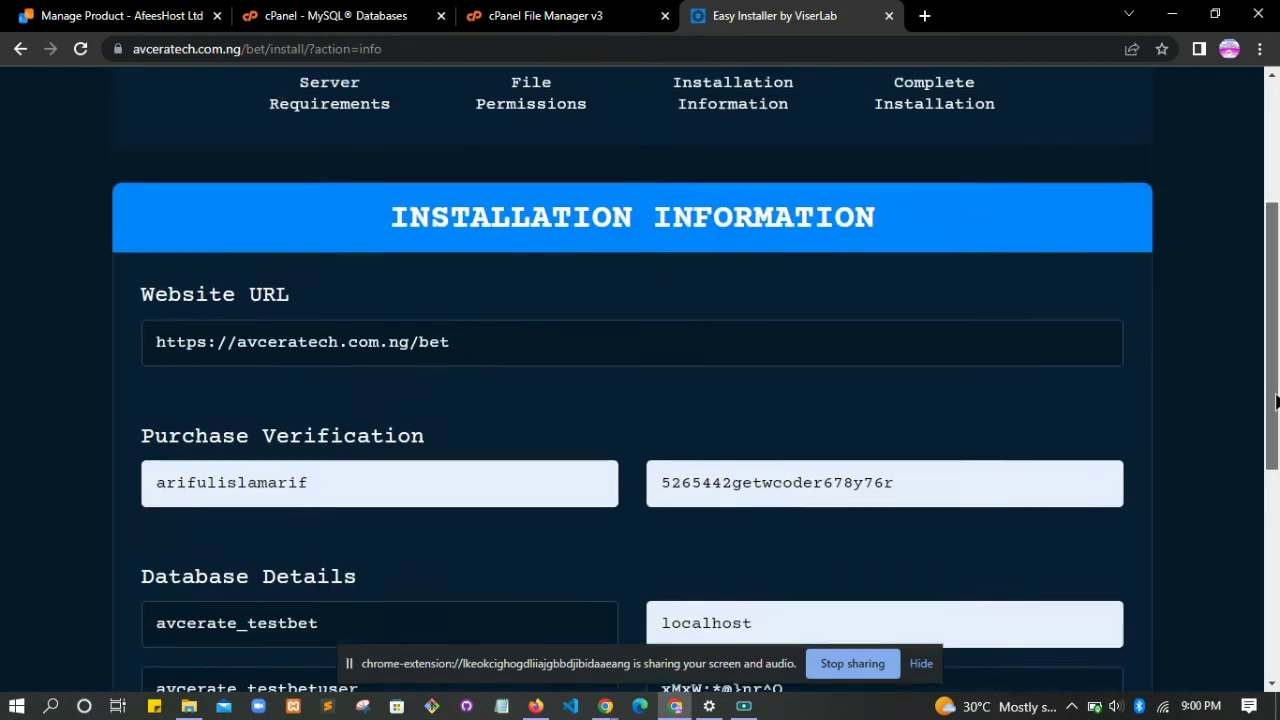
scroll(1277, 462, down, 2)
scroll(1014, 563, down, 3)
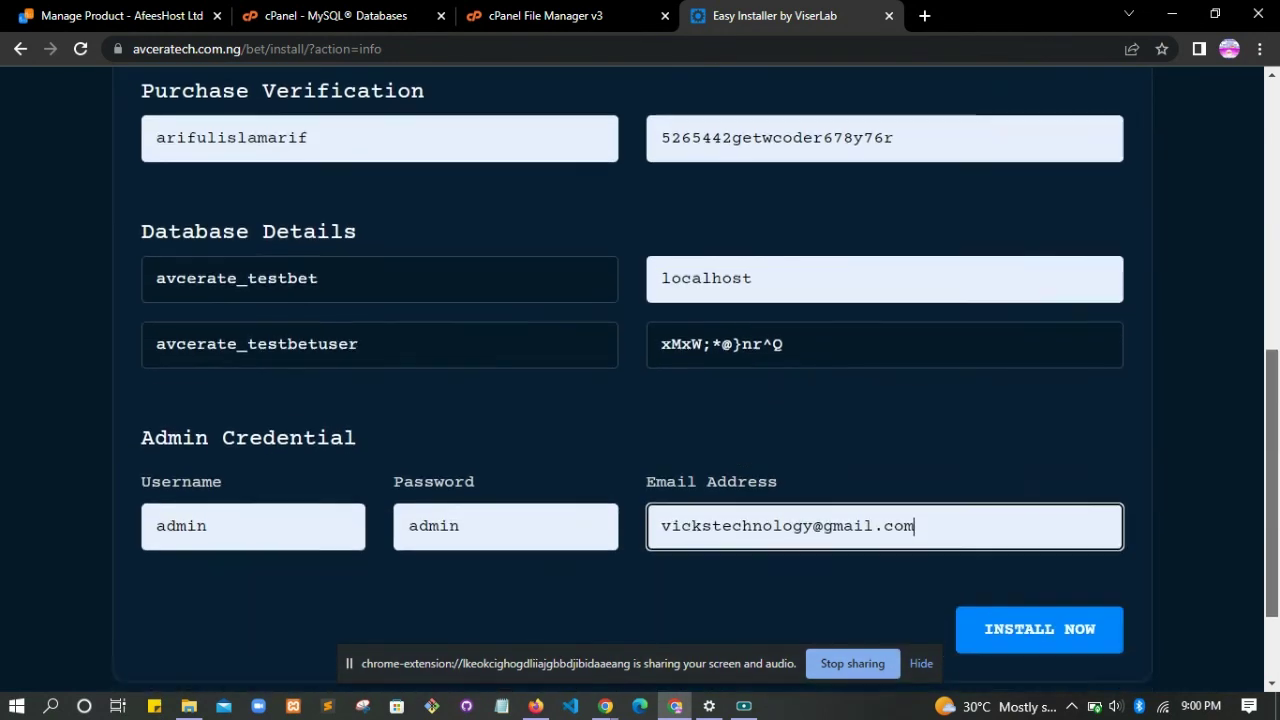
click(997, 500)
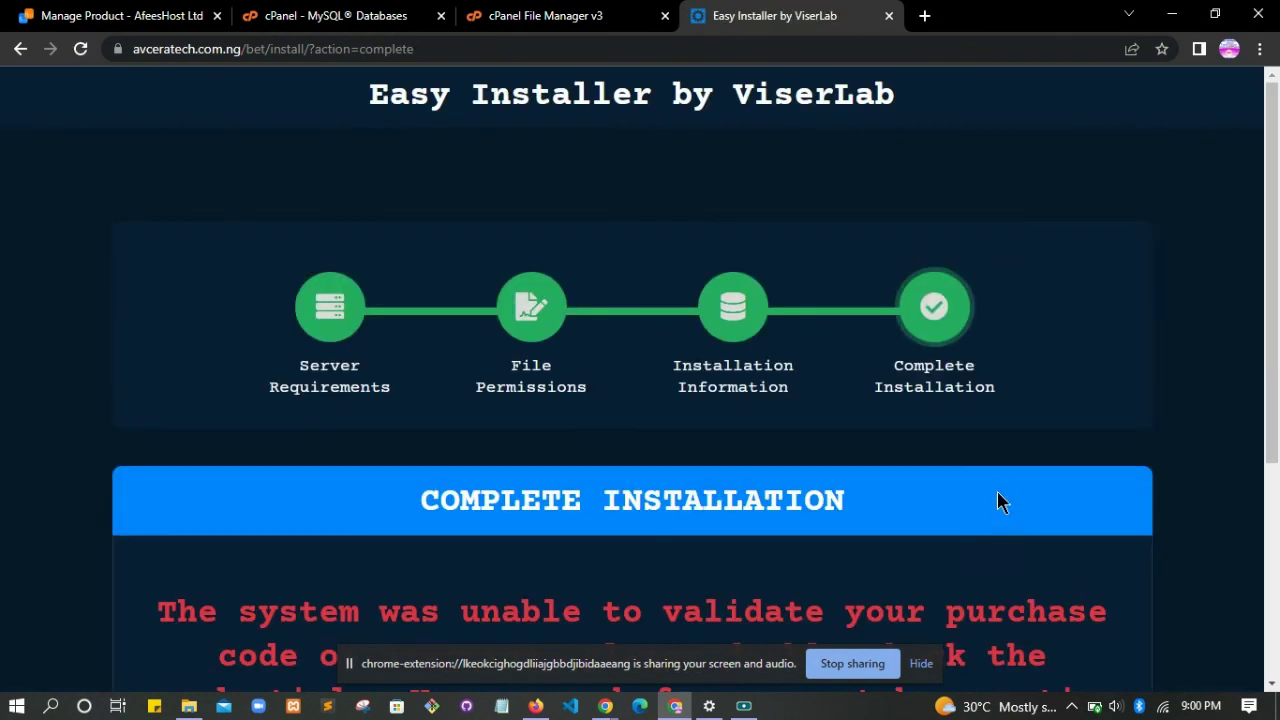
- Read the purchase code validation error on Complete Installation, then bring up the Screen Recorder window
scroll(997, 491, down, 3)
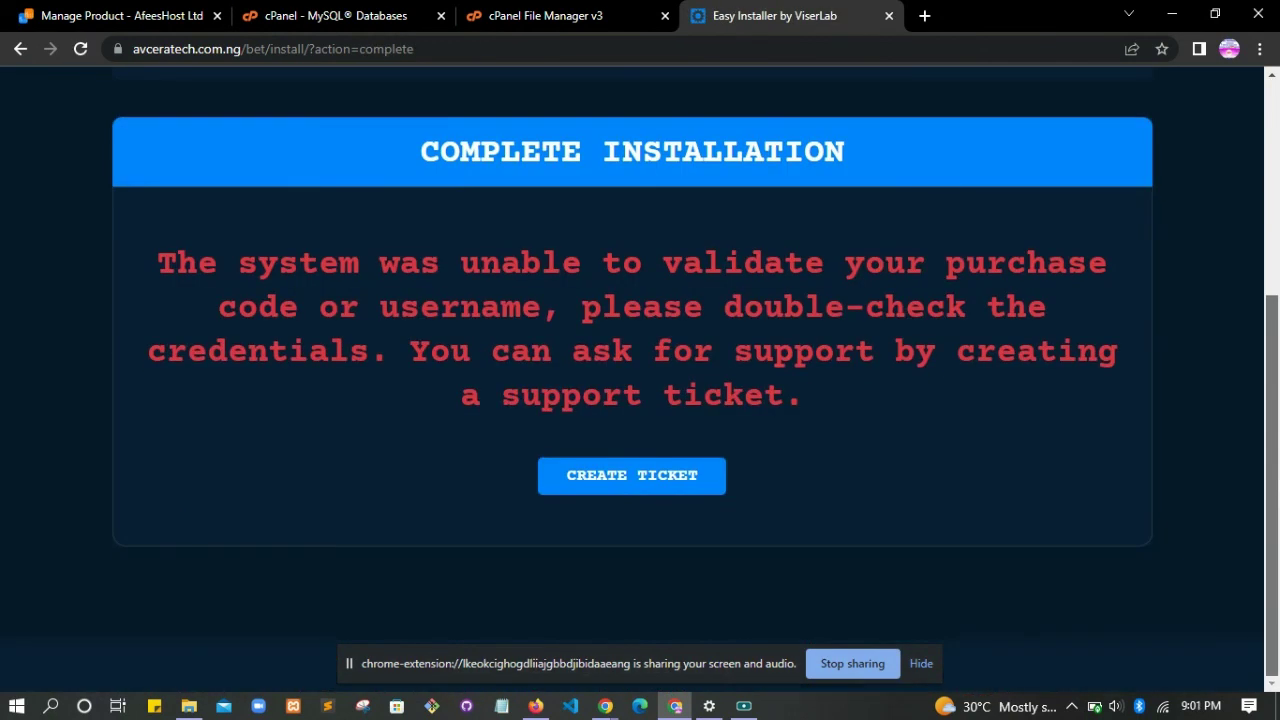
scroll(1277, 380, up, 1)
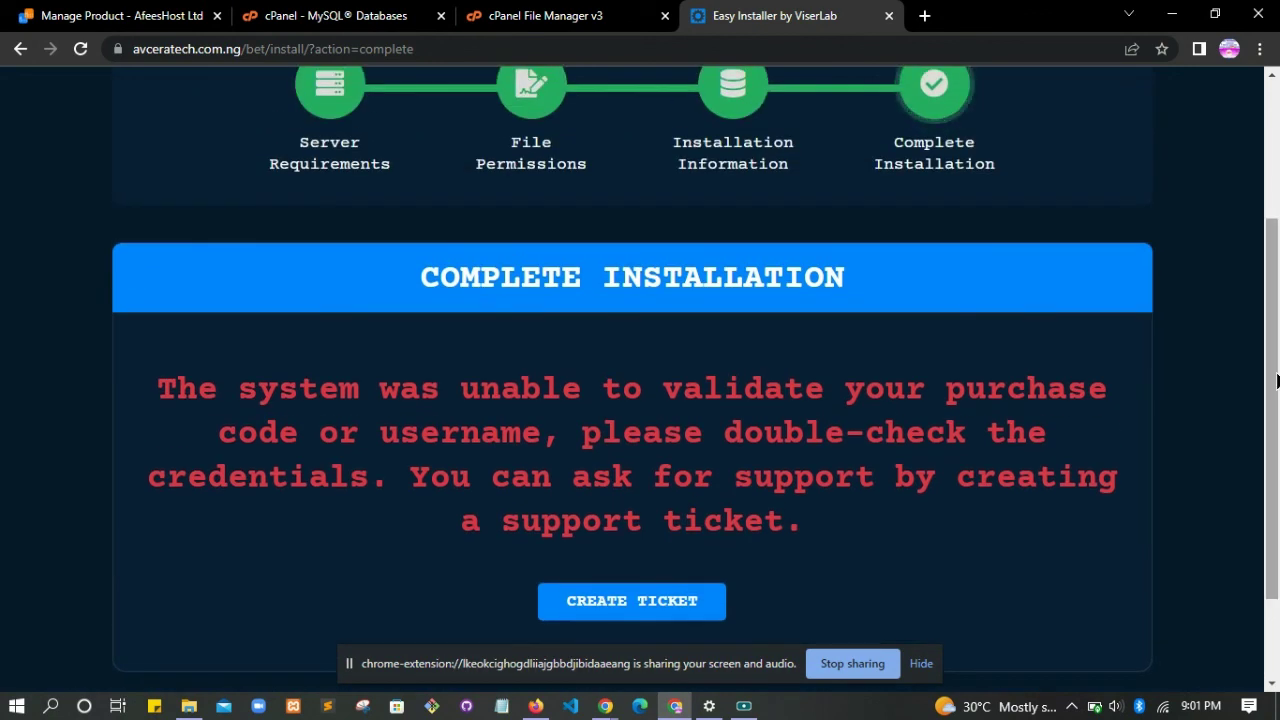
scroll(1277, 380, down, 1)
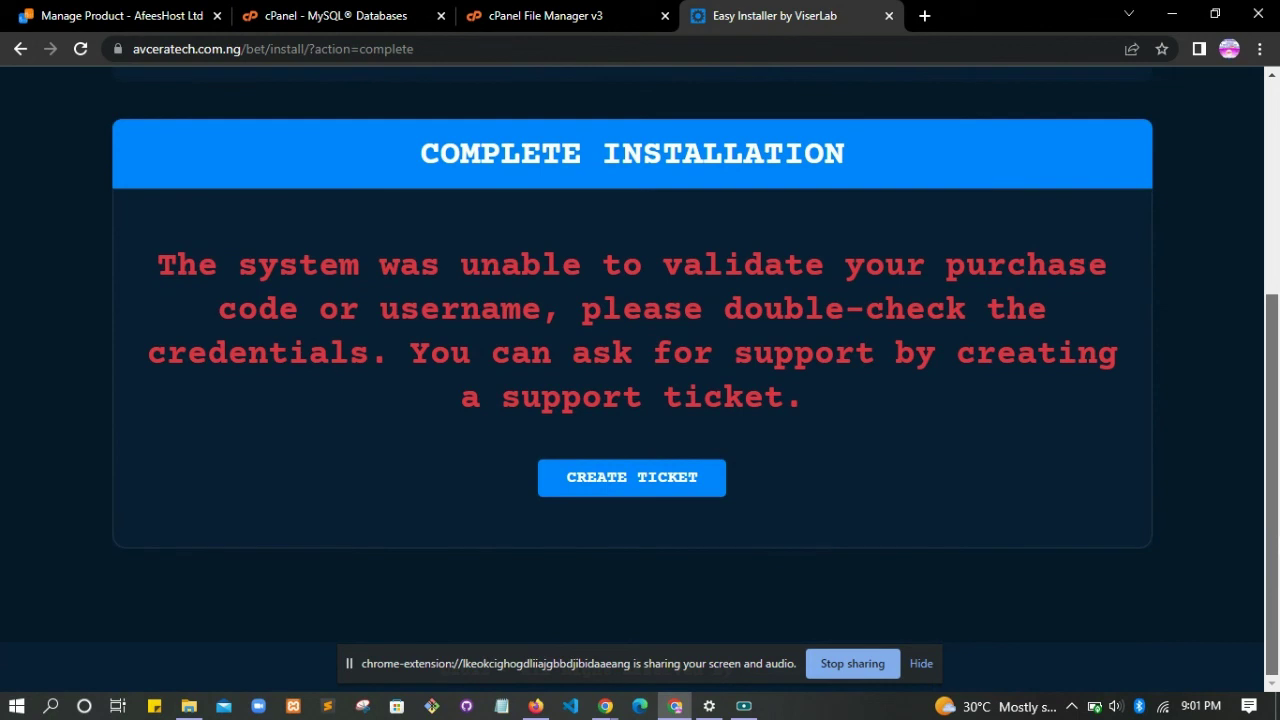
scroll(1277, 380, up, 3)
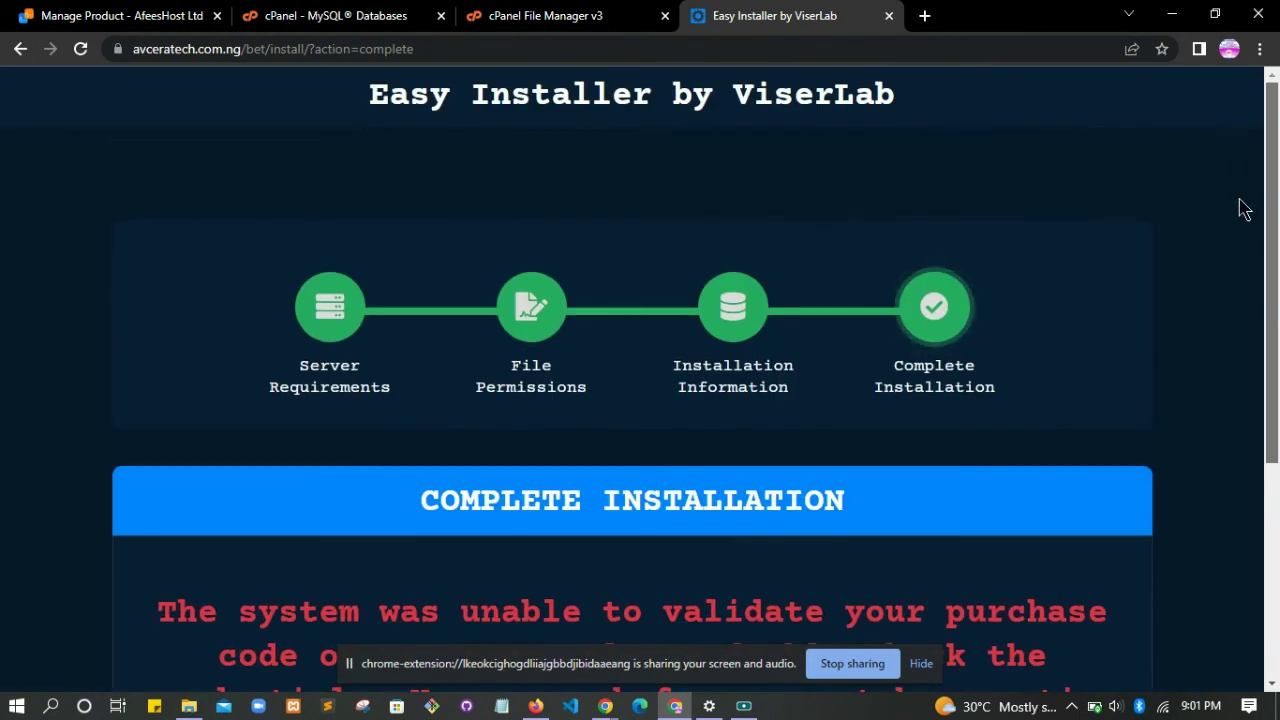
scroll(1268, 485, down, 1)
scroll(1268, 485, down, 3)
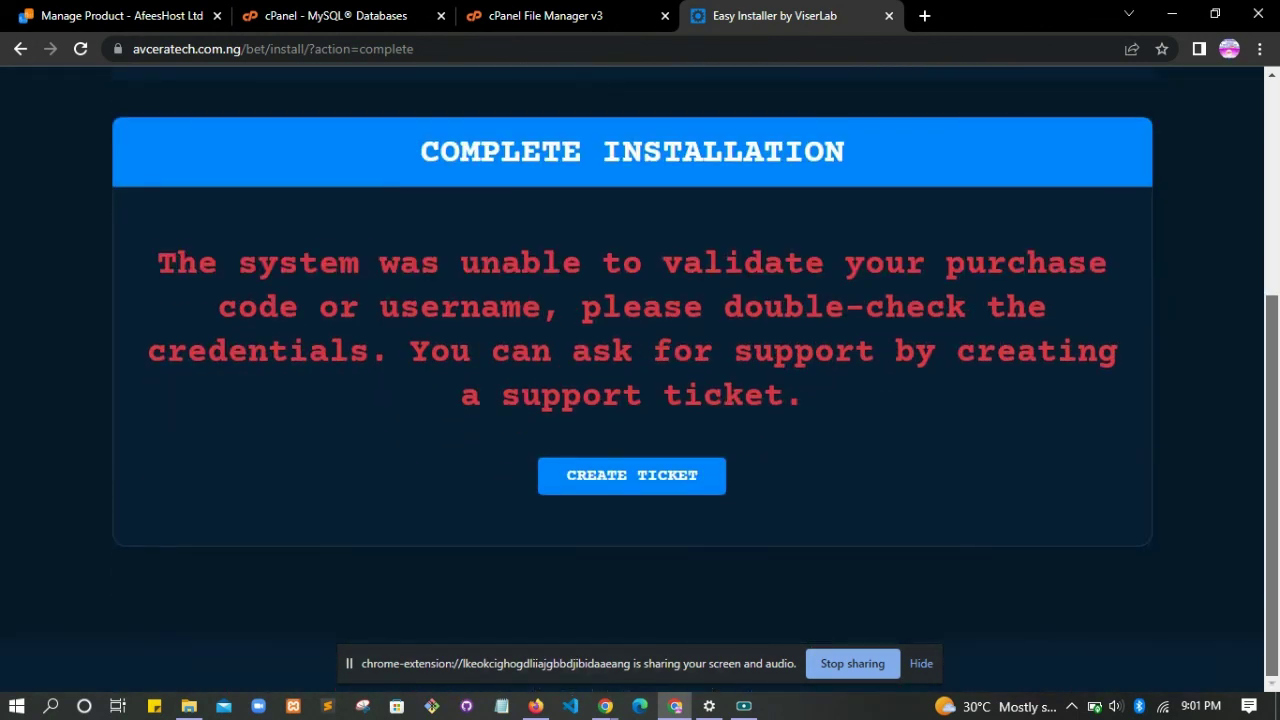
click(752, 706)
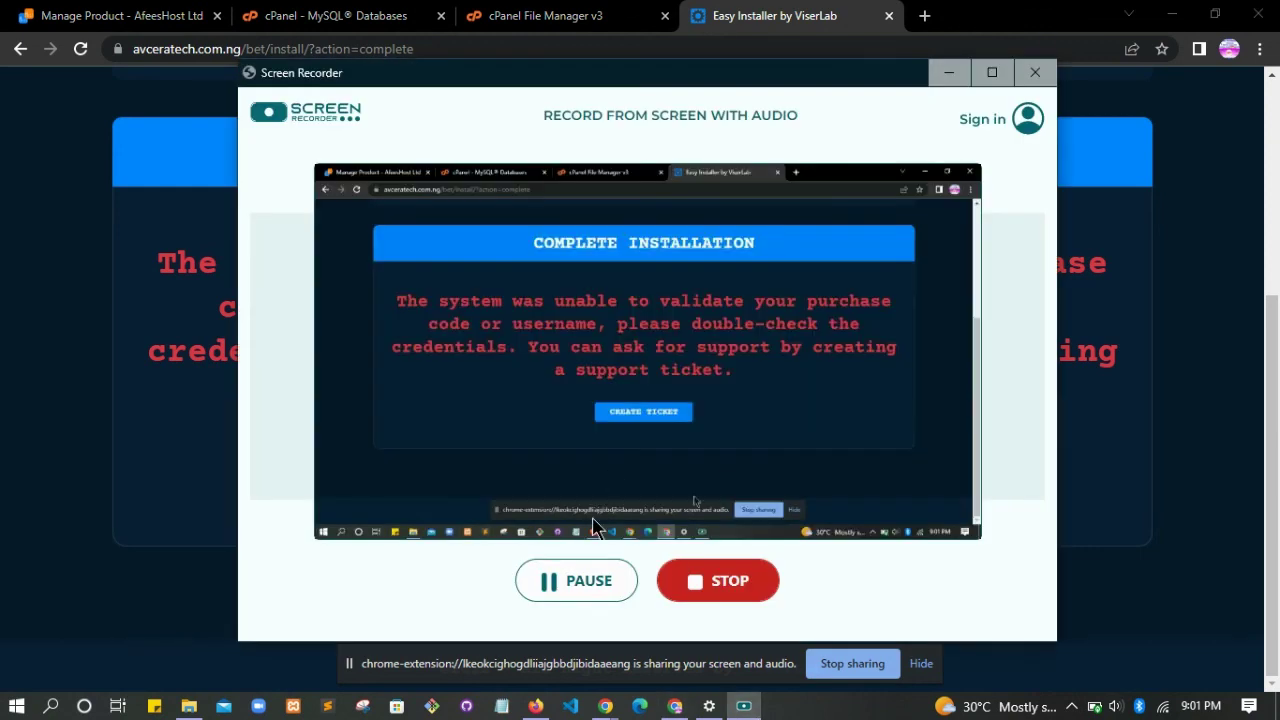